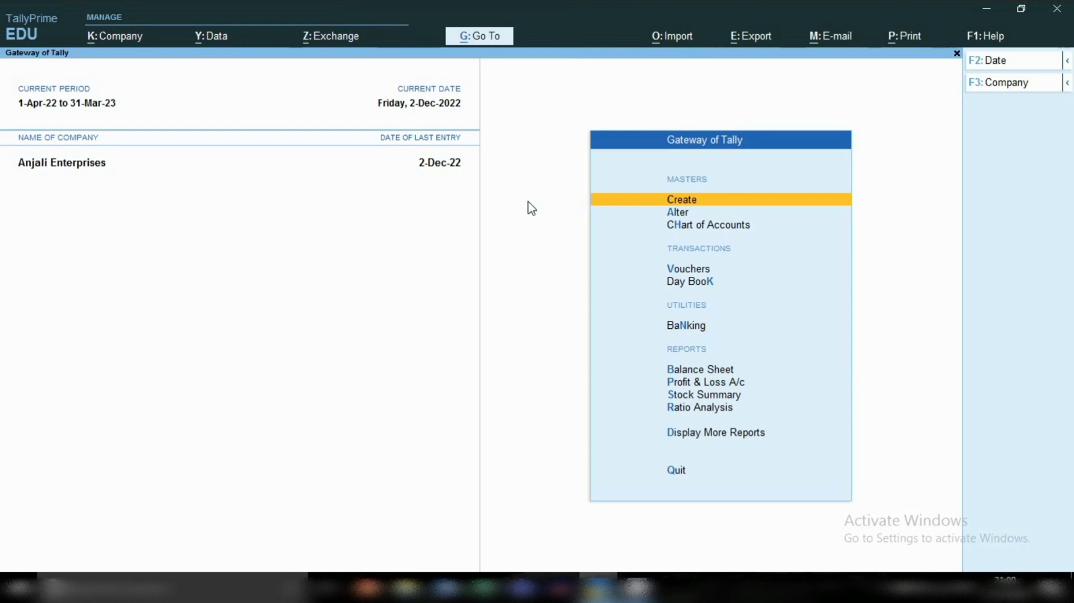
# Step: Start creating a ledger master and name it with the employee's first name followed by "Salary A/c", leaving the alias blank
pyautogui.click(676, 202)
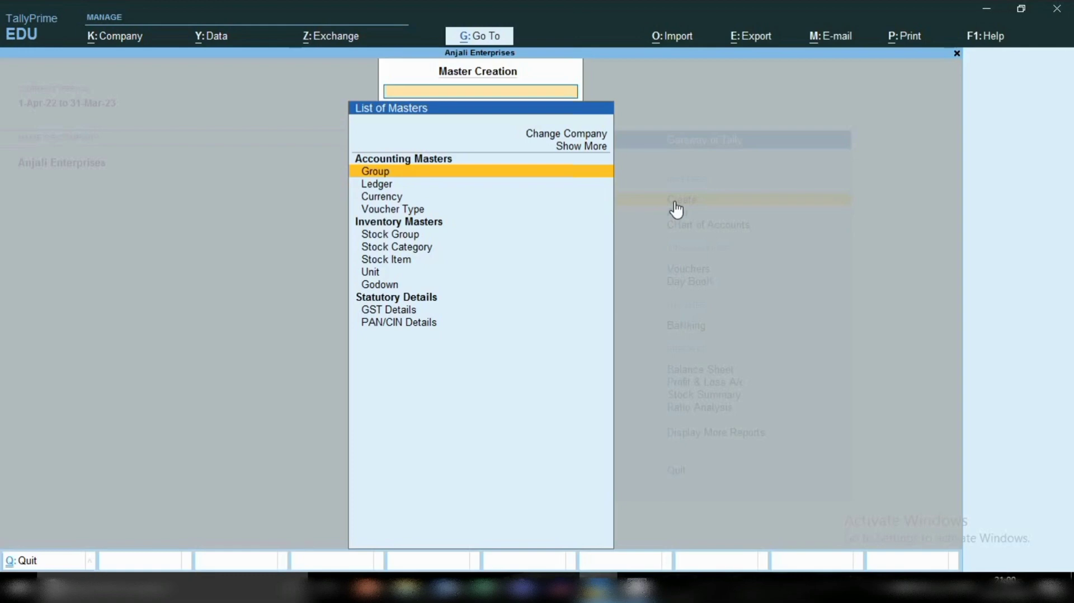
pyautogui.press('Down')
pyautogui.press('Return')
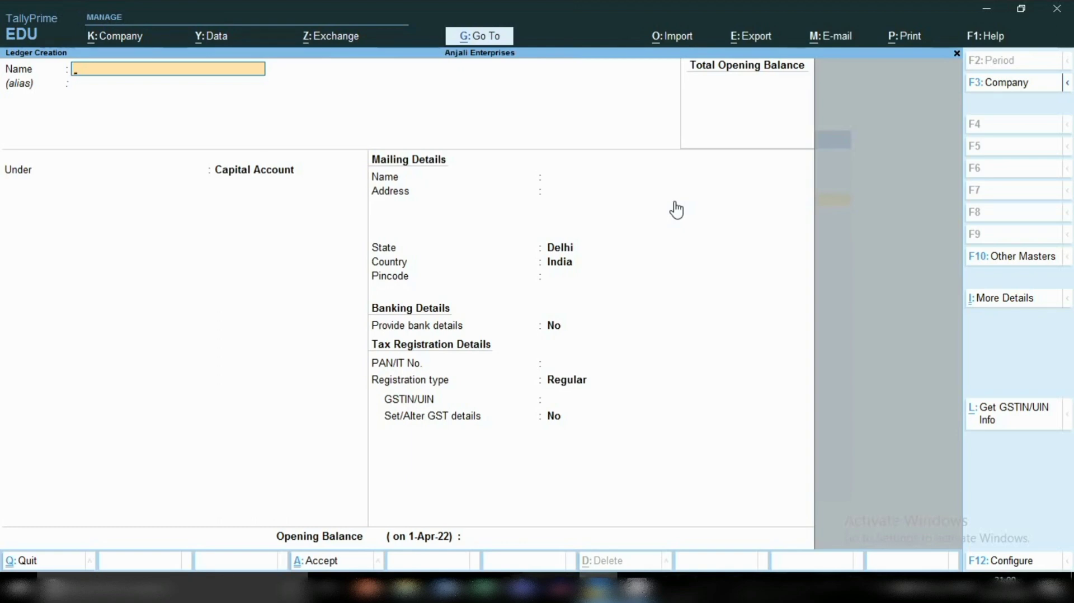
pyautogui.write('Shiv Salary a/c')
pyautogui.press('Return')
pyautogui.press('Return')
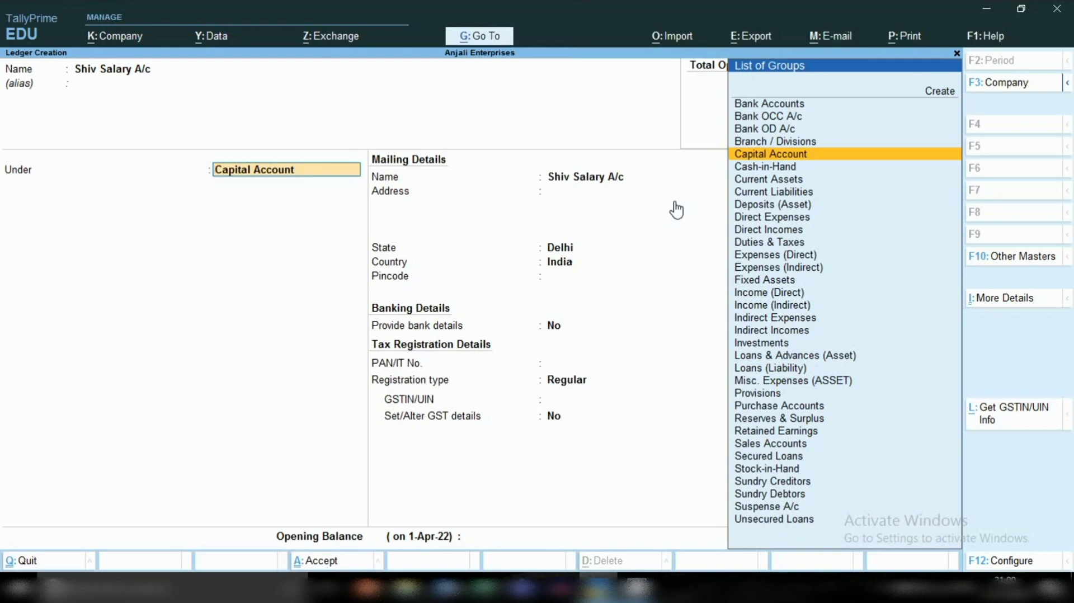
# Step: Place the employee's Salary A/c ledger under the Indirect Expenses group
pyautogui.write('In')
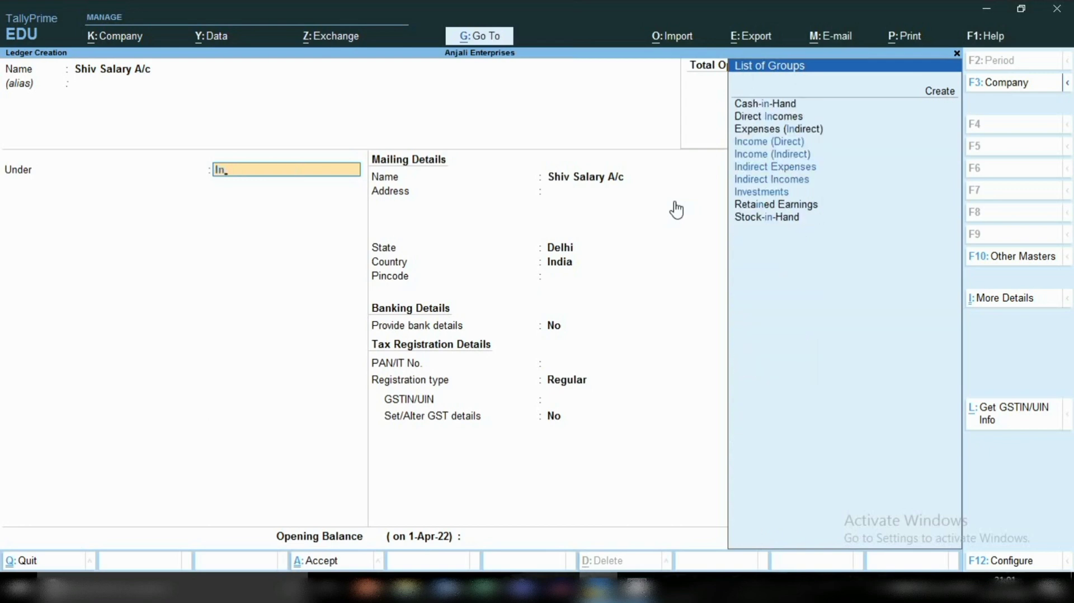
pyautogui.press('Down')
pyautogui.press('Down')
pyautogui.press('Down')
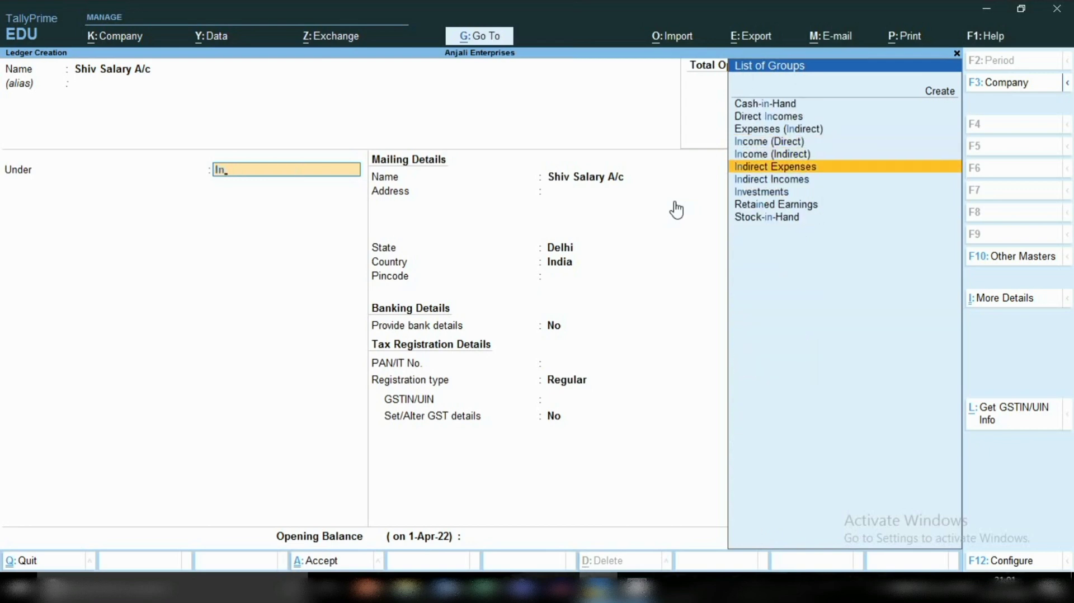
pyautogui.press('Return')
pyautogui.press('Return')
pyautogui.press('Return')
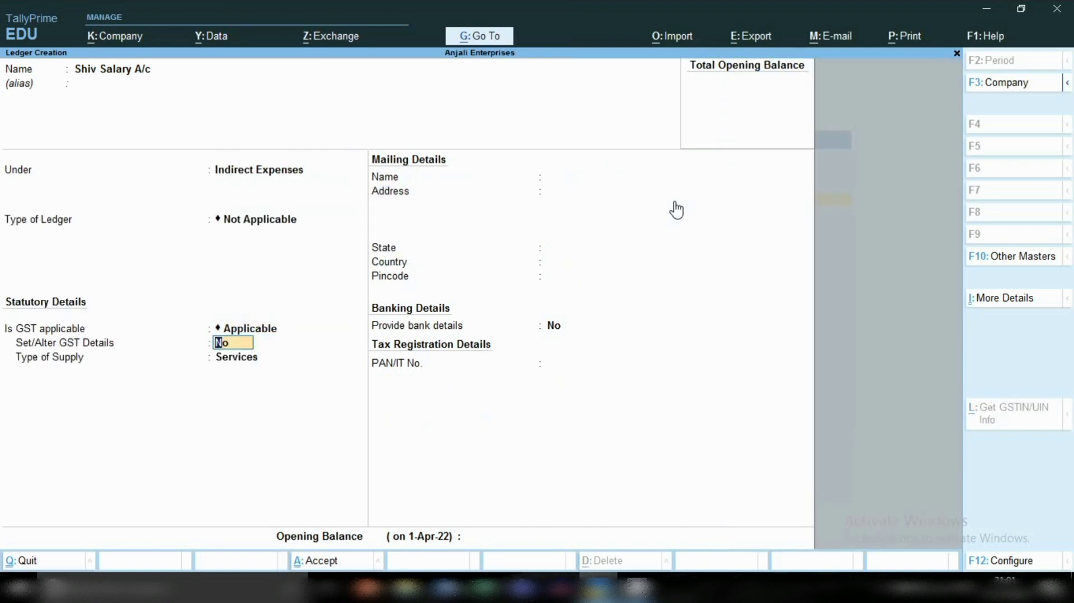
# Step: Set GST applicability to Not Applicable for the salary ledger and save it with the other fields at their defaults
pyautogui.press('BackSpace')
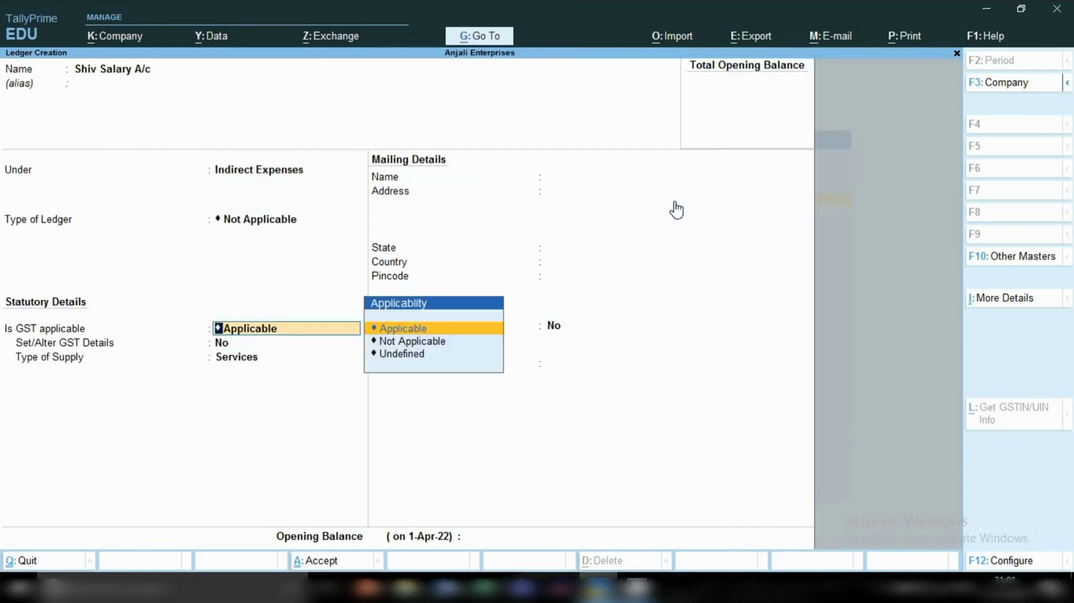
pyautogui.press('Down')
pyautogui.press('Return')
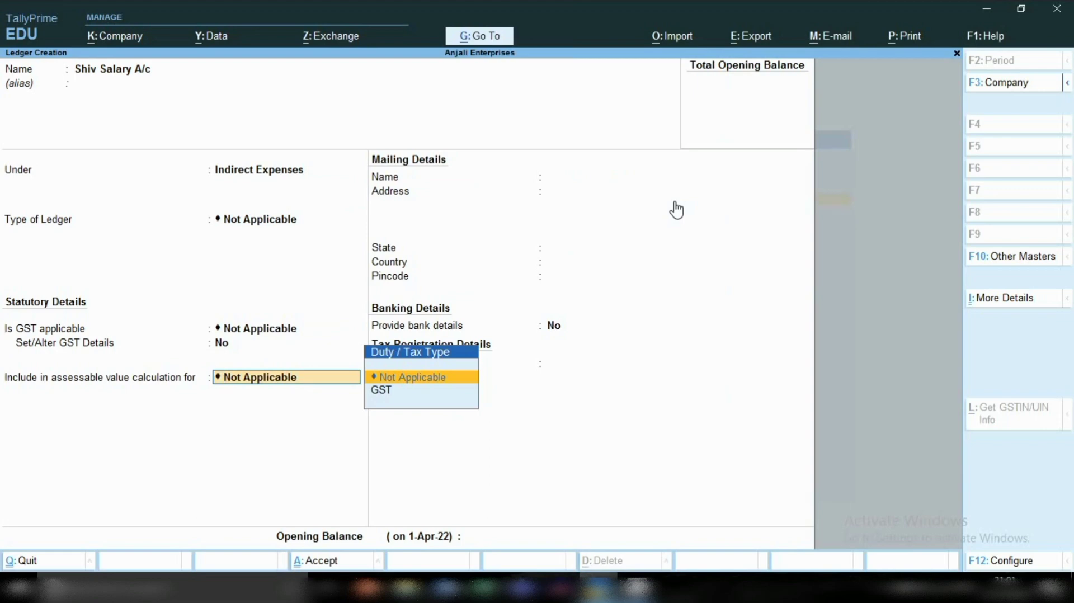
pyautogui.press('Return')
pyautogui.press('Return')
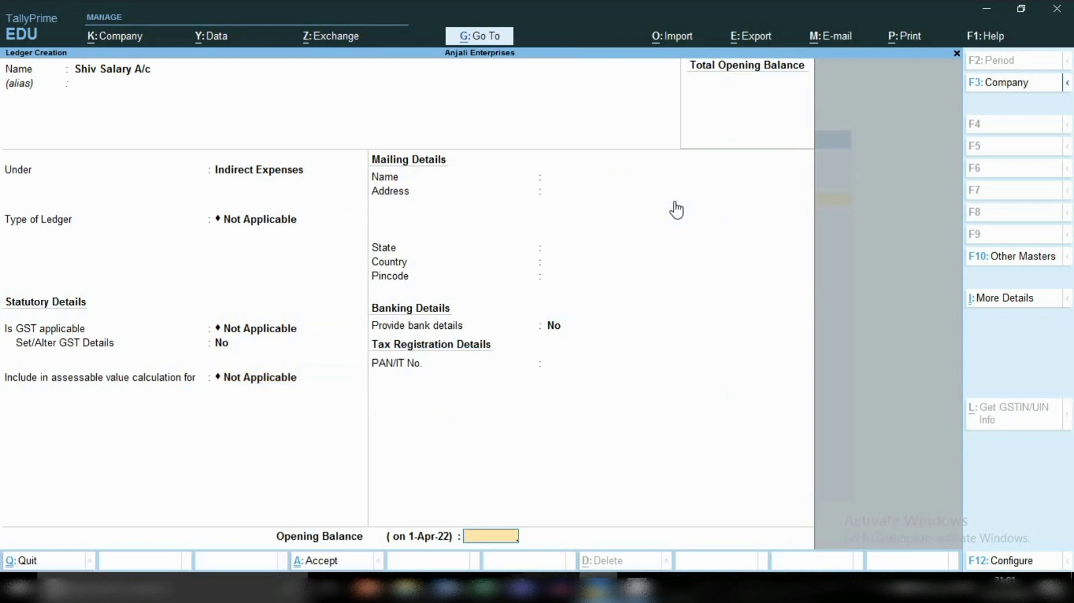
pyautogui.press('Return')
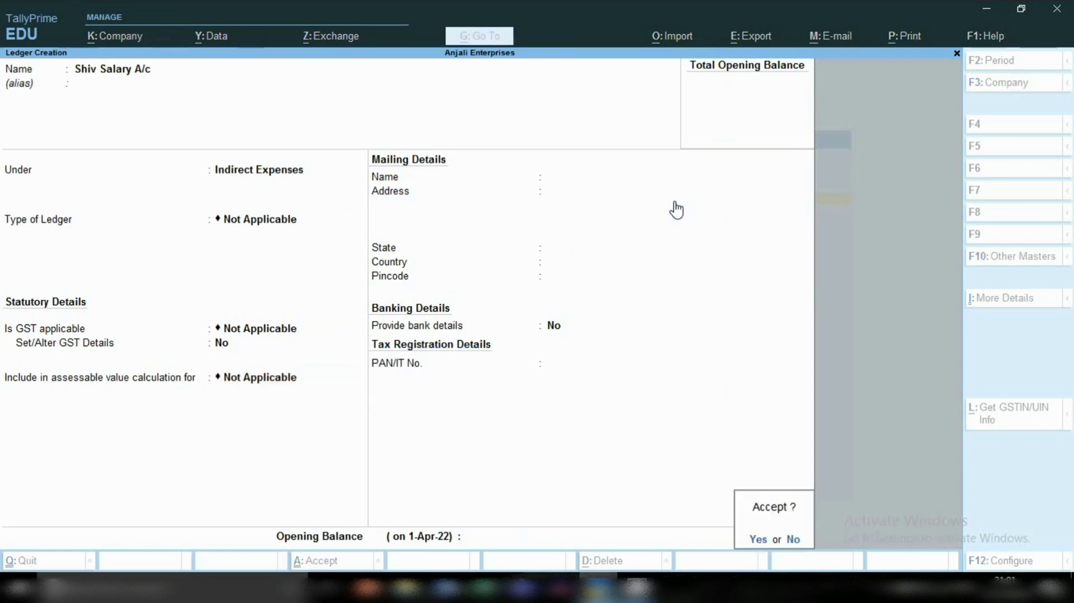
pyautogui.press('y')
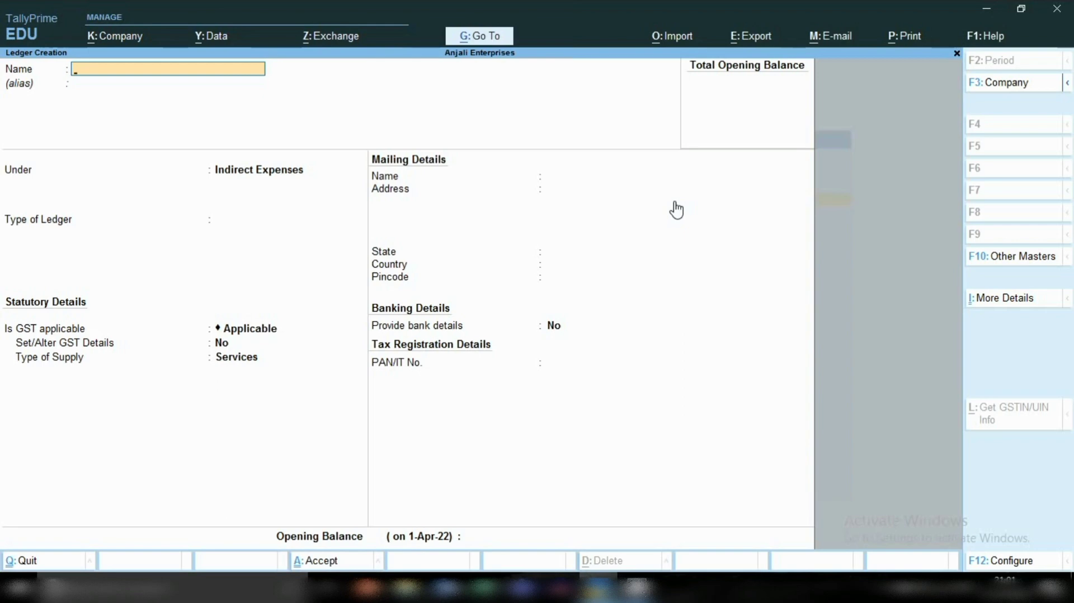
# Step: Name the next ledger with the employee's first name followed by "Salary Payable A/c", leaving the alias blank
pyautogui.write('Shiv Salary Payabl')
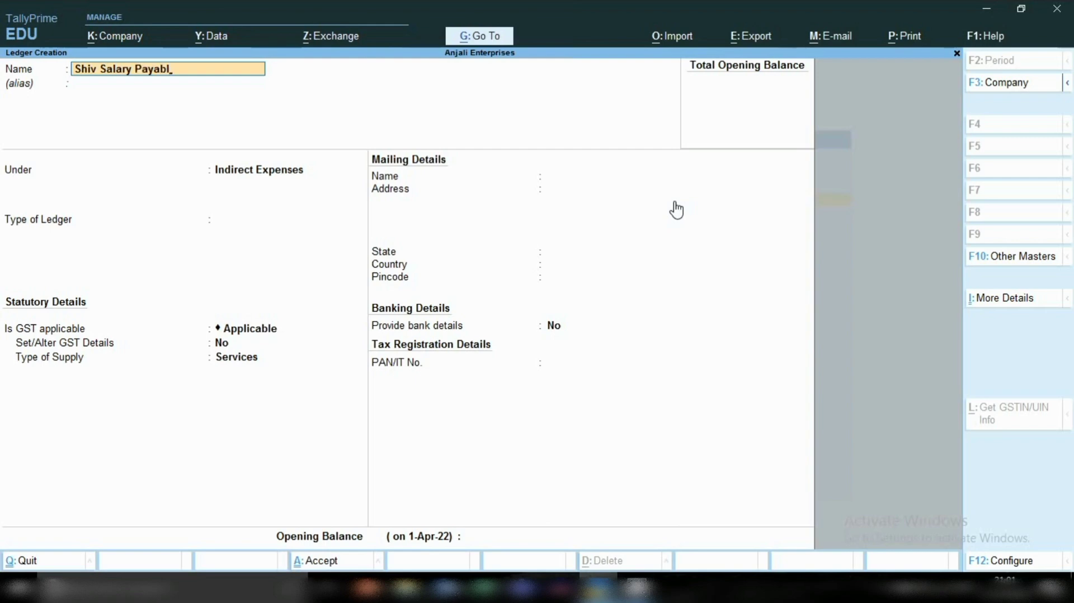
pyautogui.write('e a')
pyautogui.press('BackSpace')
pyautogui.write('A/c')
pyautogui.press('Return')
pyautogui.press('Return')
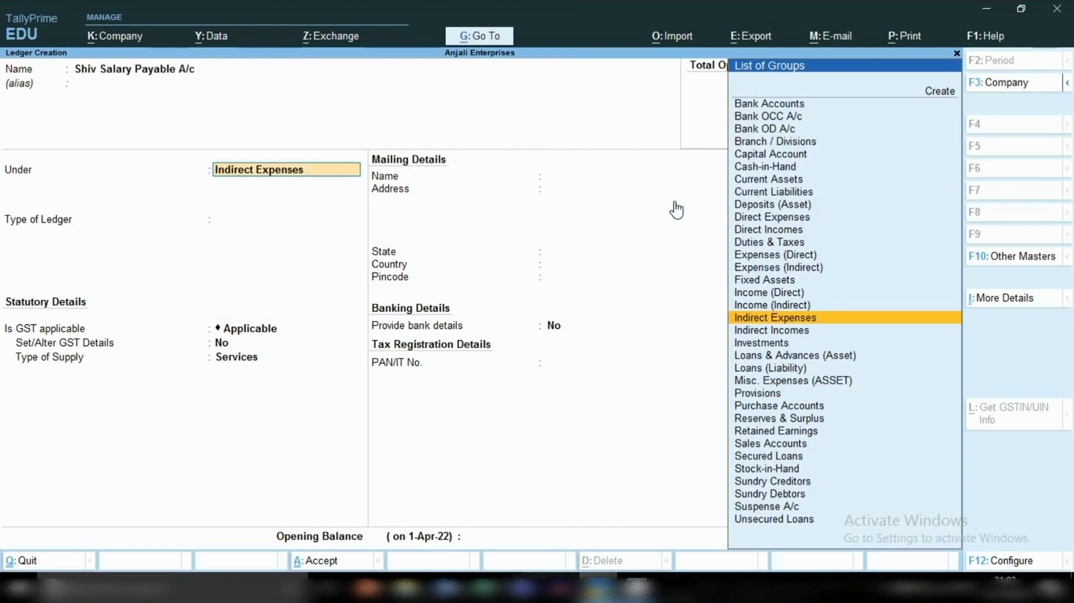
# Step: Place the Salary Payable ledger under Current Liabilities and save it with the default mailing, banking and tax details
pyautogui.write('Cu')
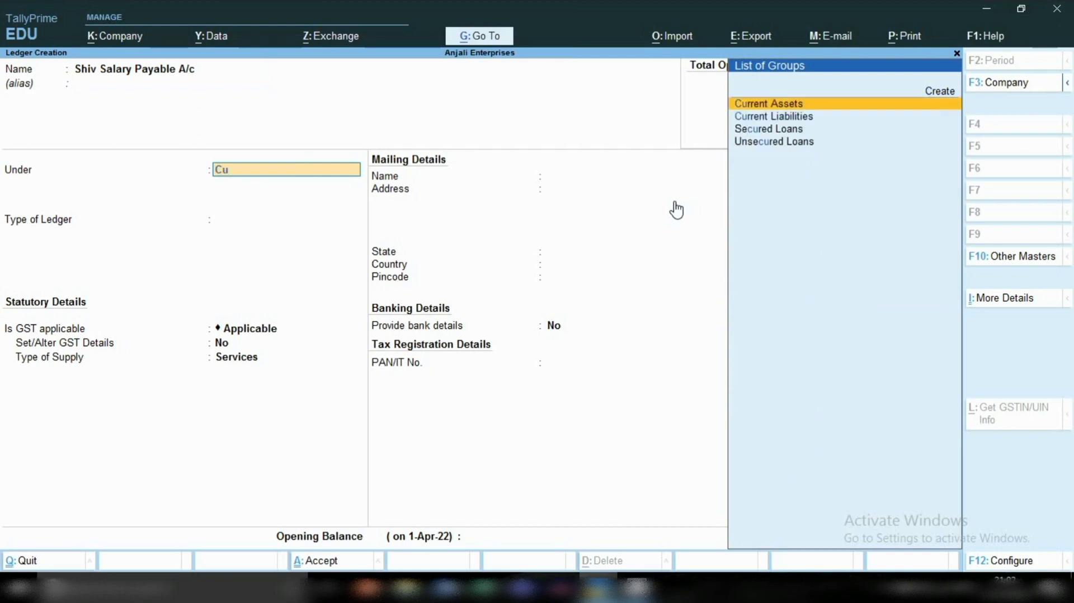
pyautogui.press('Down')
pyautogui.press('Return')
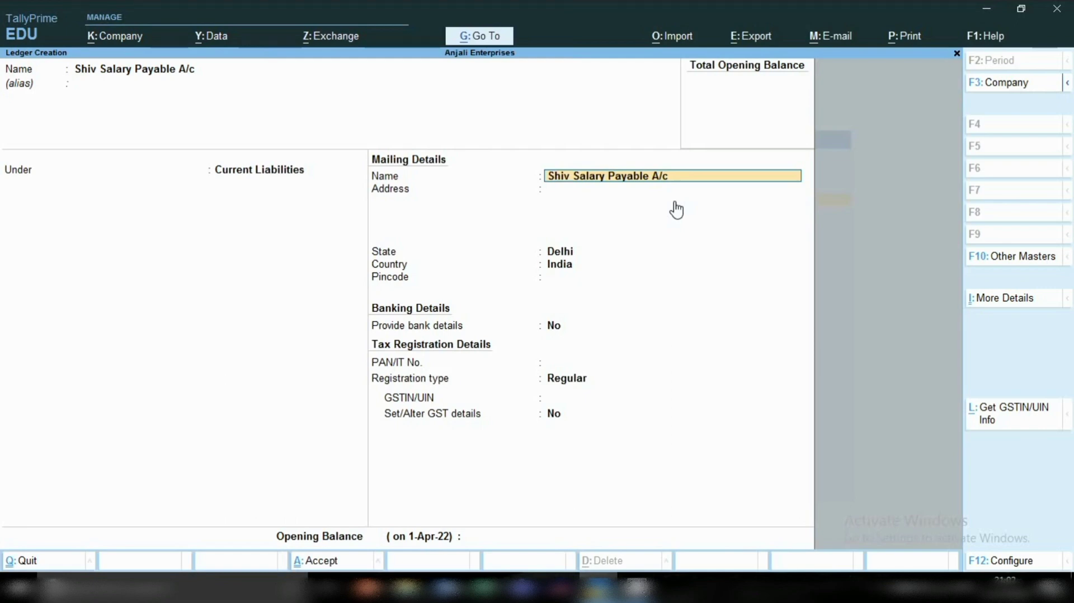
pyautogui.press('Return')
pyautogui.press('Return')
pyautogui.press('Return')
pyautogui.press('Return')
pyautogui.press('Return')
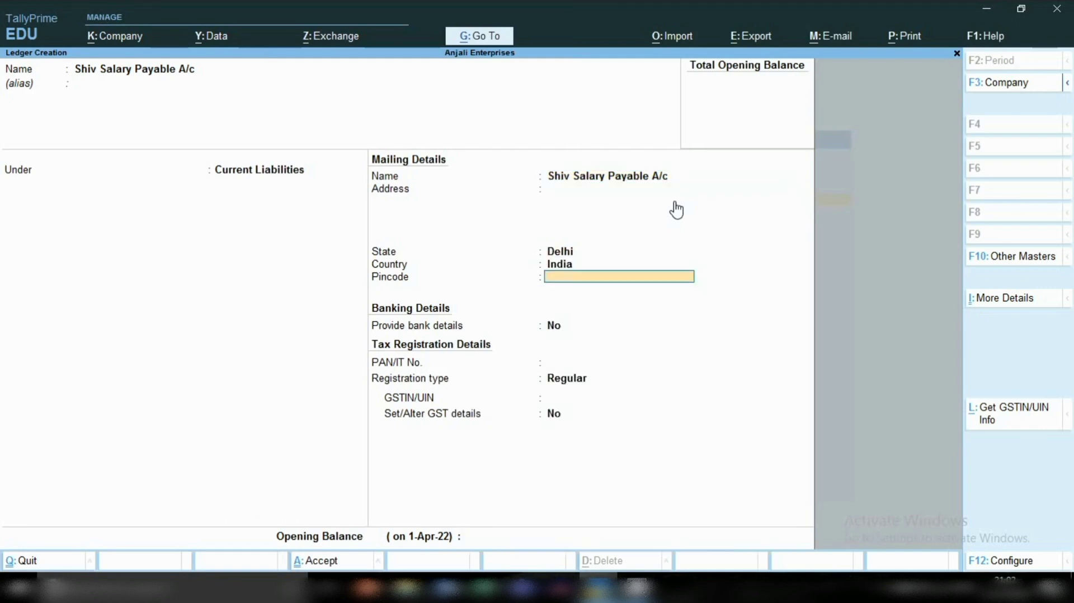
pyautogui.press('Return')
pyautogui.press('Return')
pyautogui.press('Return')
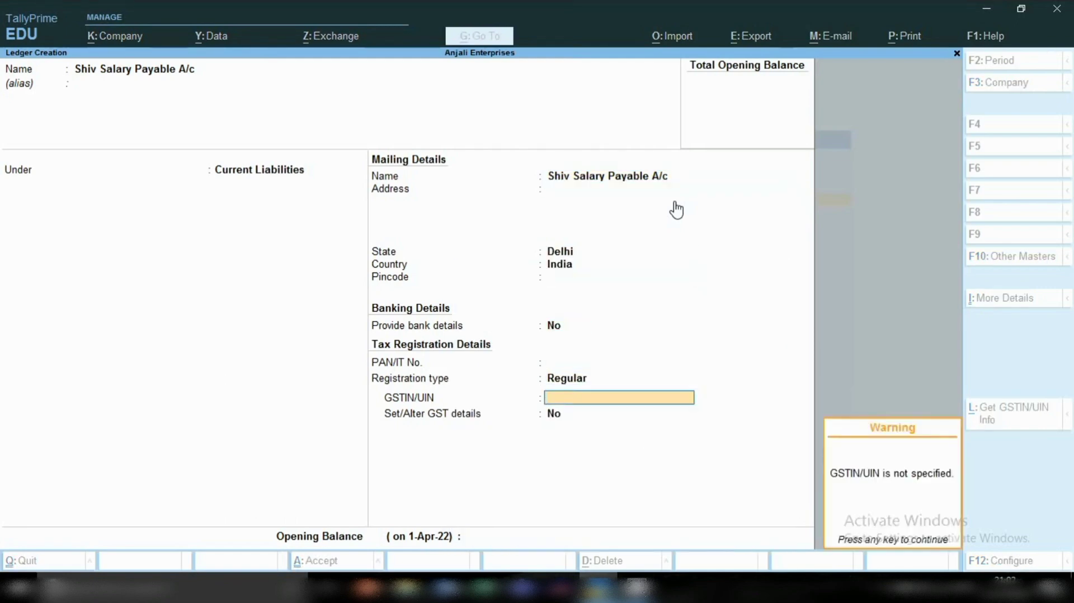
pyautogui.press('Return')
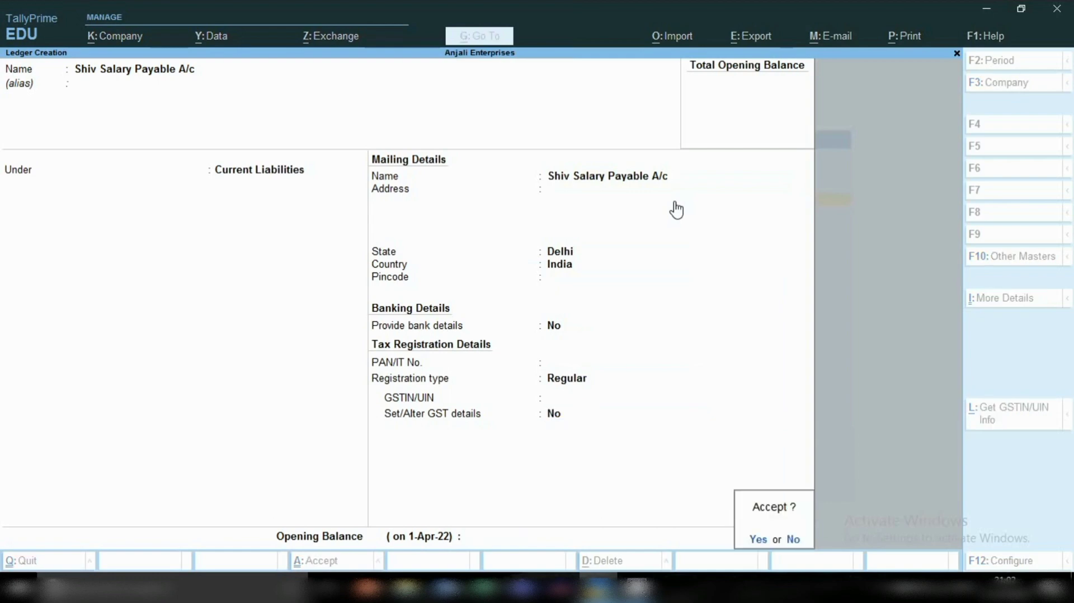
pyautogui.press('Return')
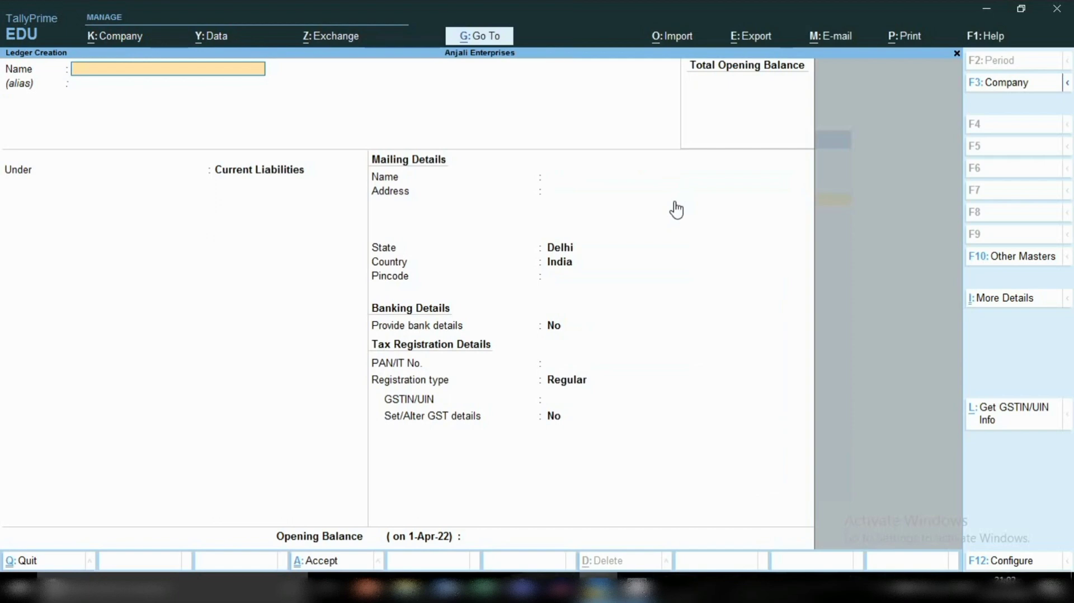
# Step: Name the third ledger with the employee's first name followed by "Salary Loan A/C", leaving the alias blank
pyautogui.write('Shiv Salary Loan A')
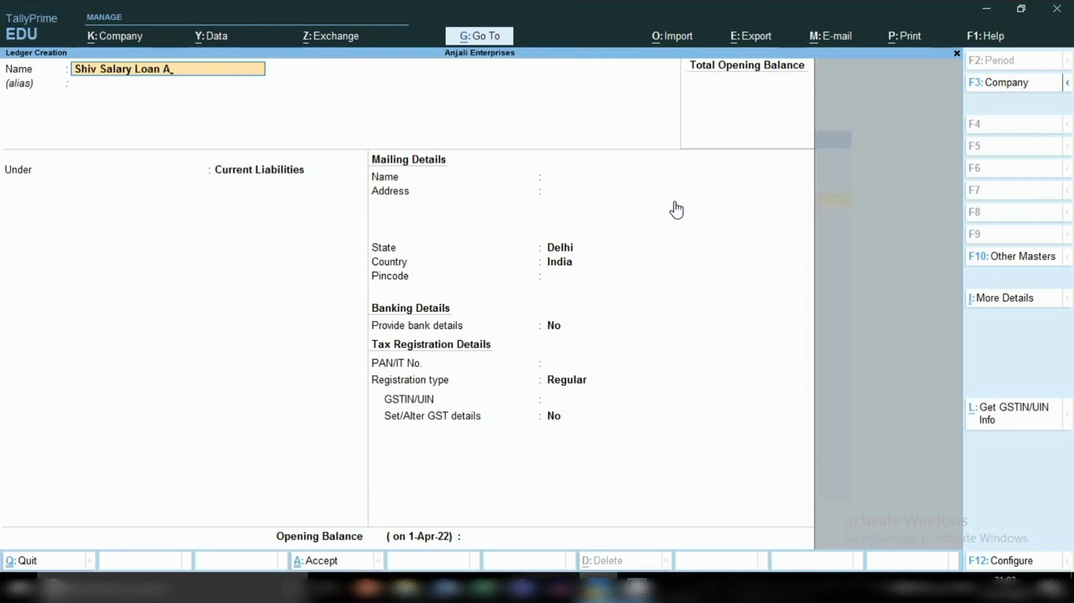
pyautogui.write('/C4')
pyautogui.press('BackSpace')
pyautogui.press('Return')
pyautogui.press('Return')
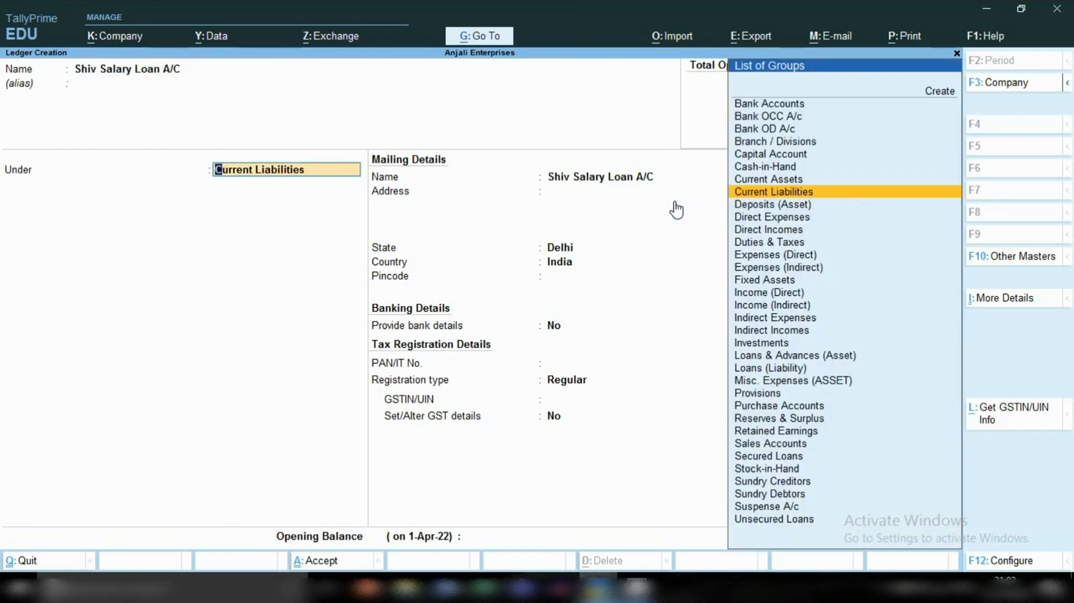
# Step: Place the Salary Loan ledger under Loans & Advances (Asset) and save it with the default mailing, banking and tax details
pyautogui.write('LO')
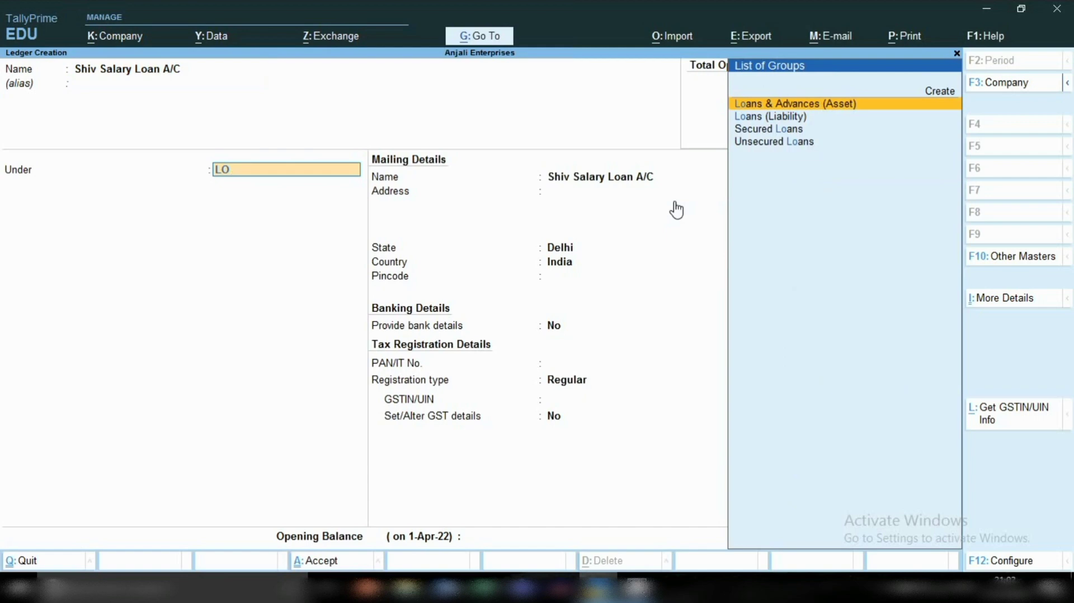
pyautogui.press('Return')
pyautogui.press('Return')
pyautogui.press('Return')
pyautogui.press('Return')
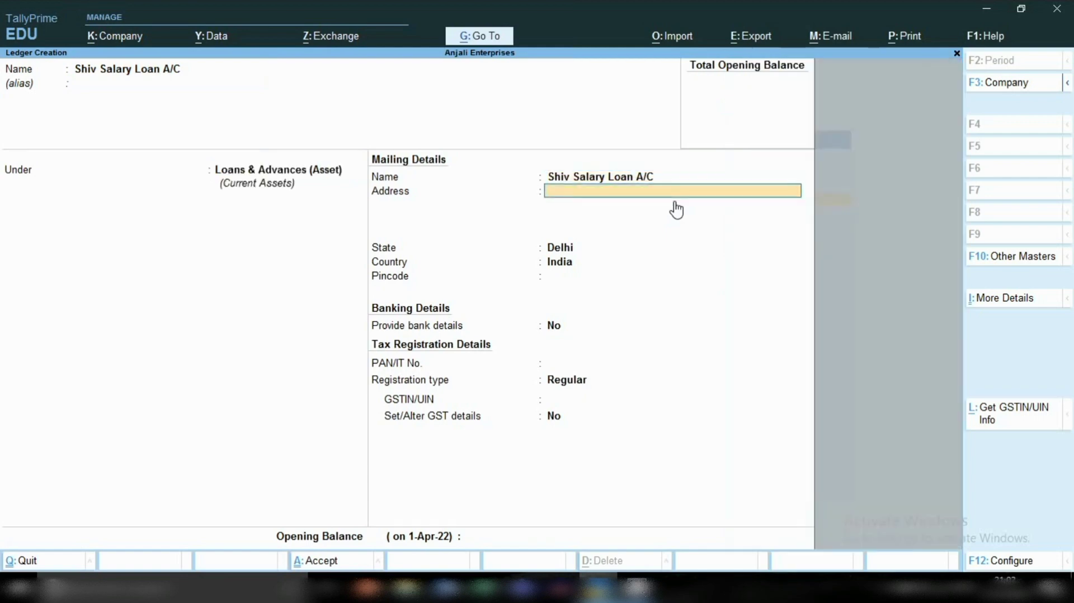
pyautogui.press('Return')
pyautogui.press('Return')
pyautogui.press('Return')
pyautogui.press('Return')
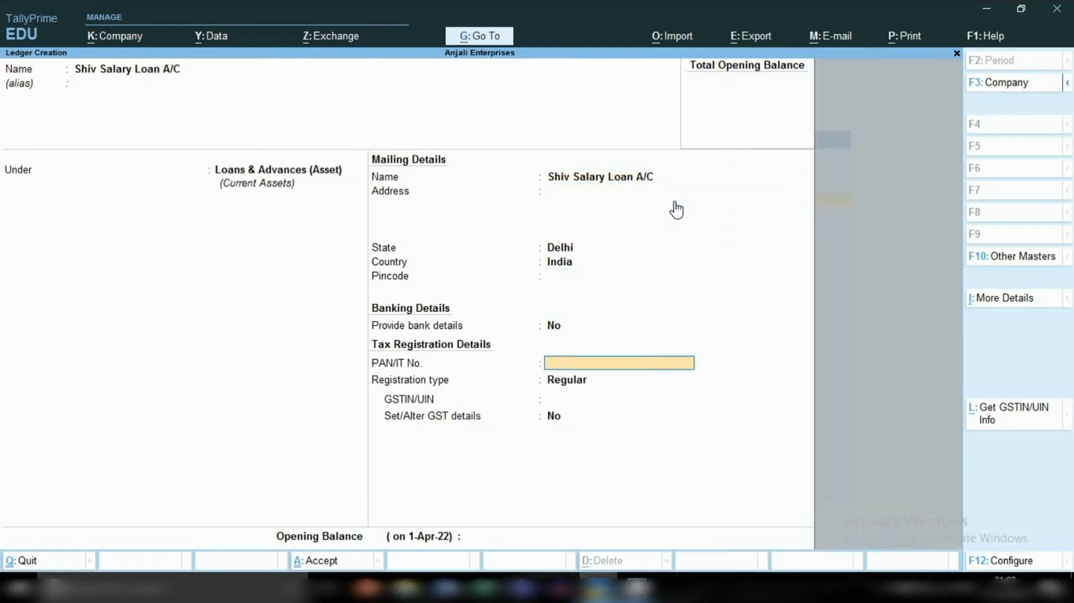
pyautogui.press('Return')
pyautogui.press('Return')
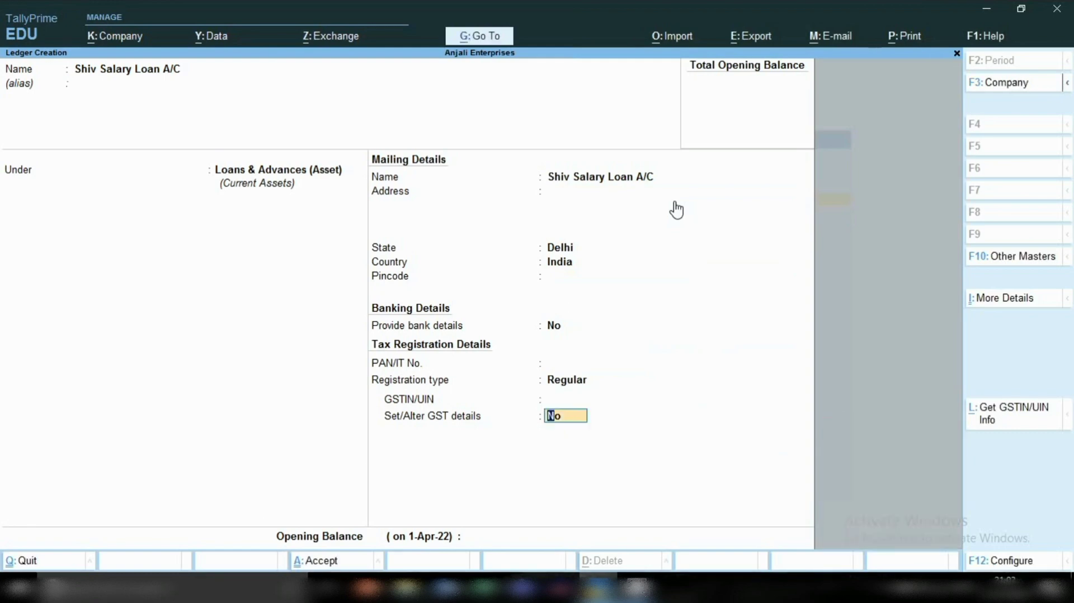
pyautogui.press('Return')
pyautogui.press('Return')
pyautogui.press('Return')
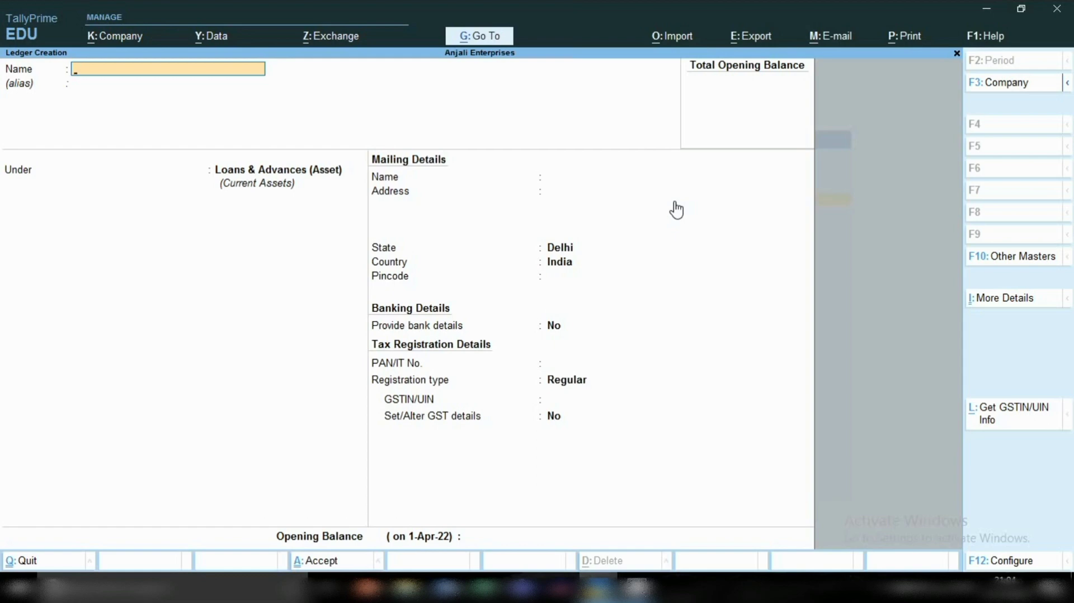
# Step: Leave ledger creation and open a new Journal voucher
pyautogui.press('Escape')
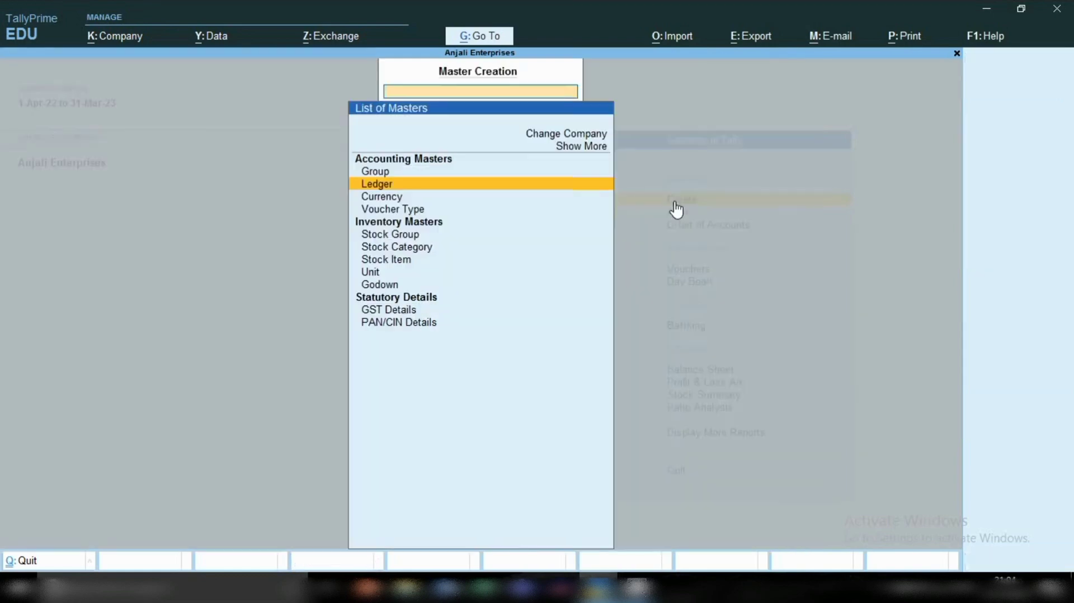
pyautogui.press('Escape')
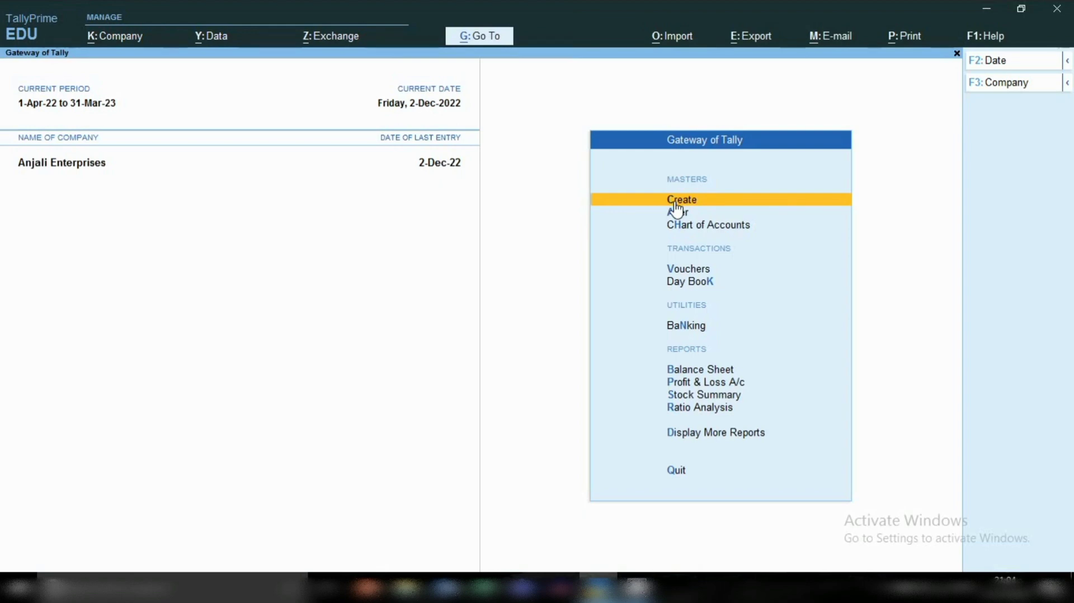
pyautogui.press('v')
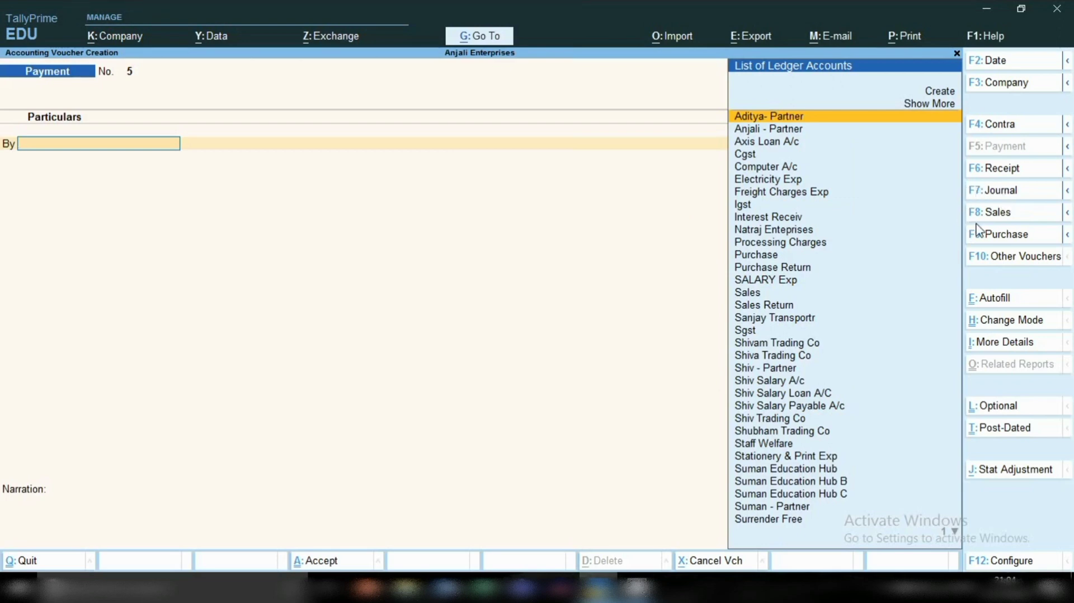
pyautogui.click(1005, 192)
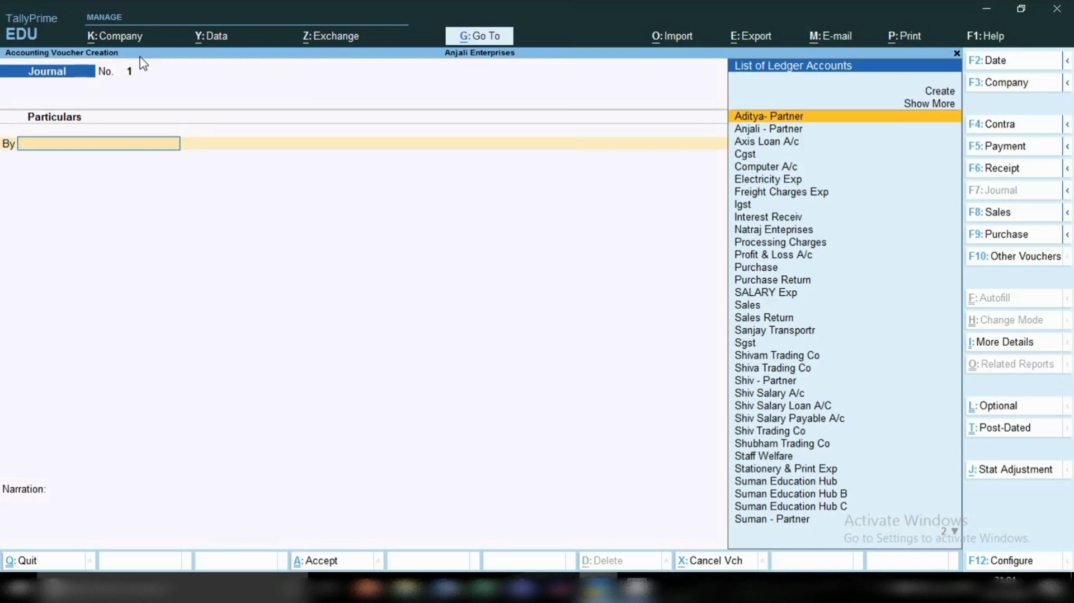
# Step: Set the journal voucher's date to 31-12
pyautogui.press('F2')
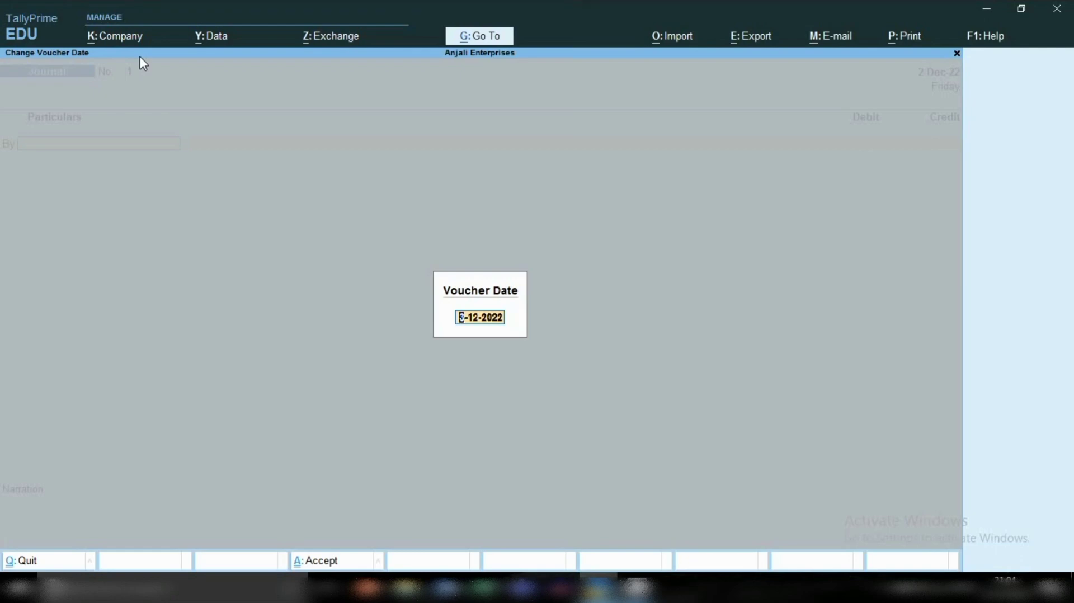
pyautogui.write('31')
pyautogui.write('-12')
pyautogui.press('Return')
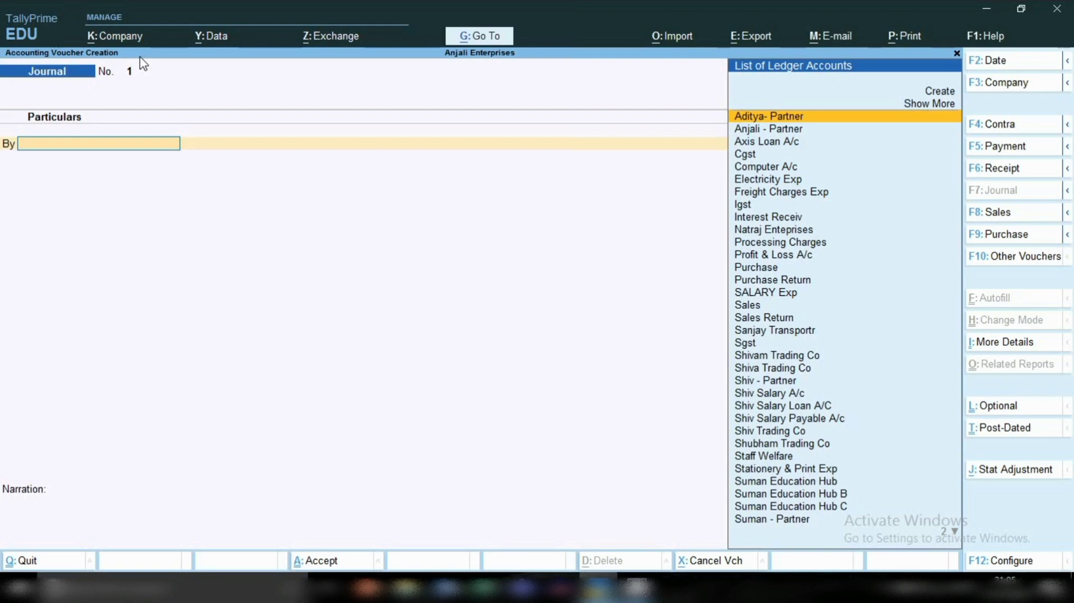
# Step: Debit the employee's Salary A/c ledger with 25,000 in the journal voucher
pyautogui.write('SHI')
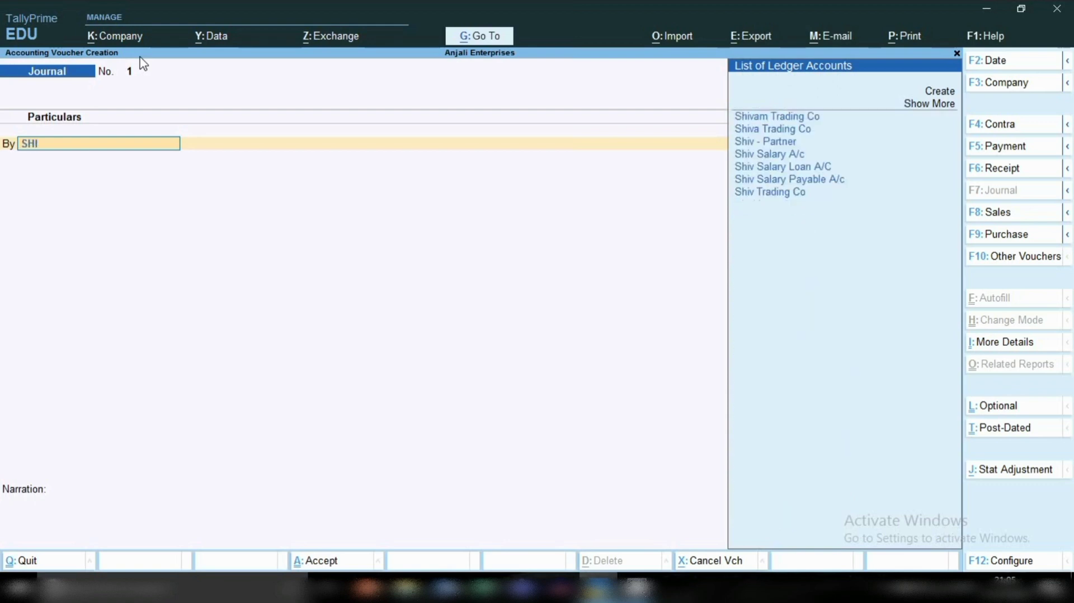
pyautogui.press('Down')
pyautogui.press('Down')
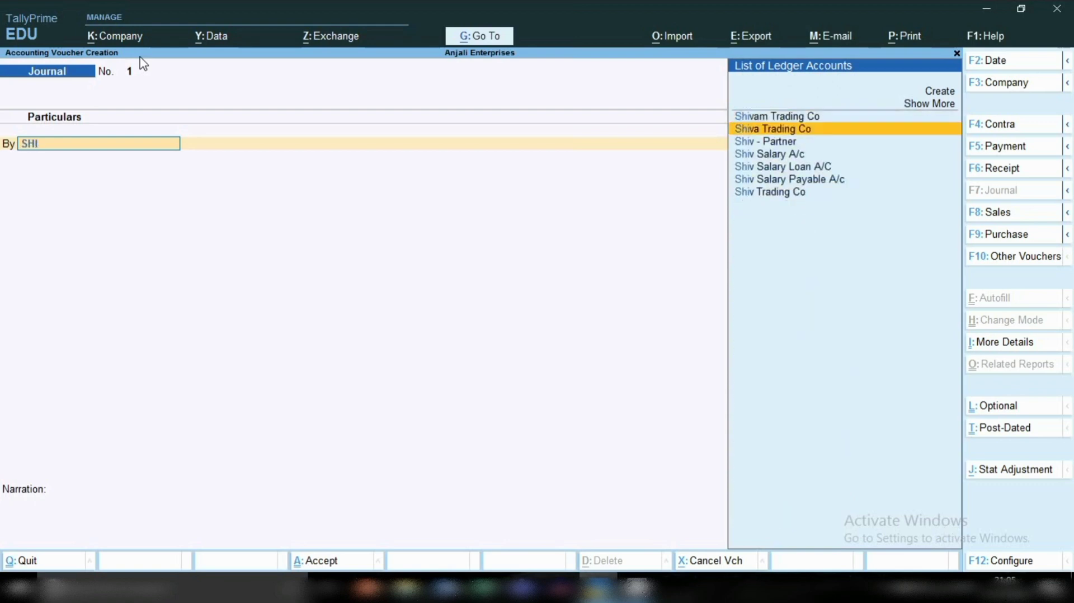
pyautogui.press('Down')
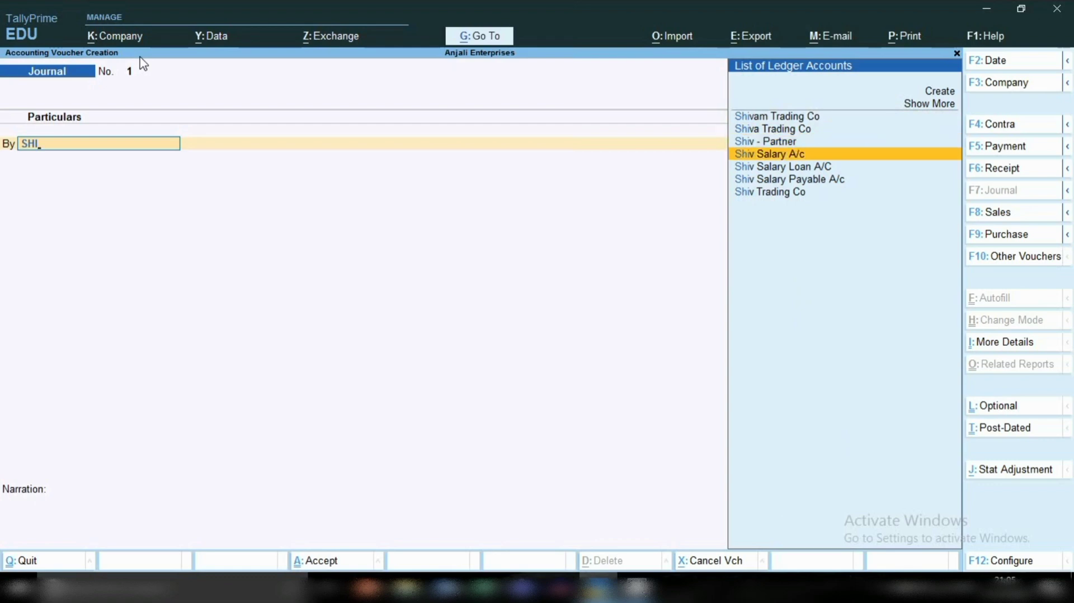
pyautogui.press('Return')
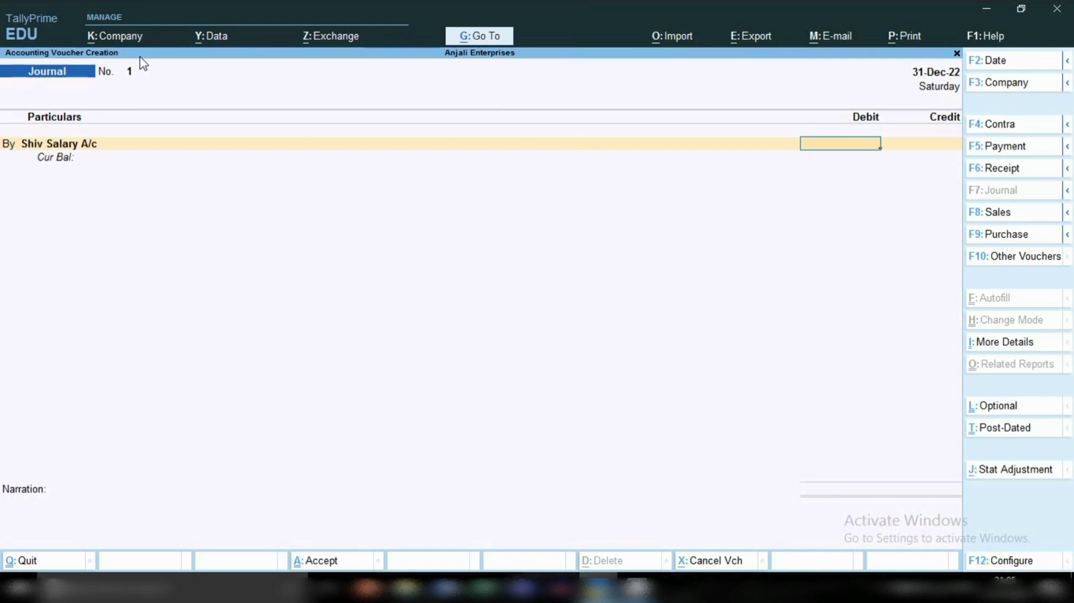
pyautogui.write('25000')
pyautogui.press('Return')
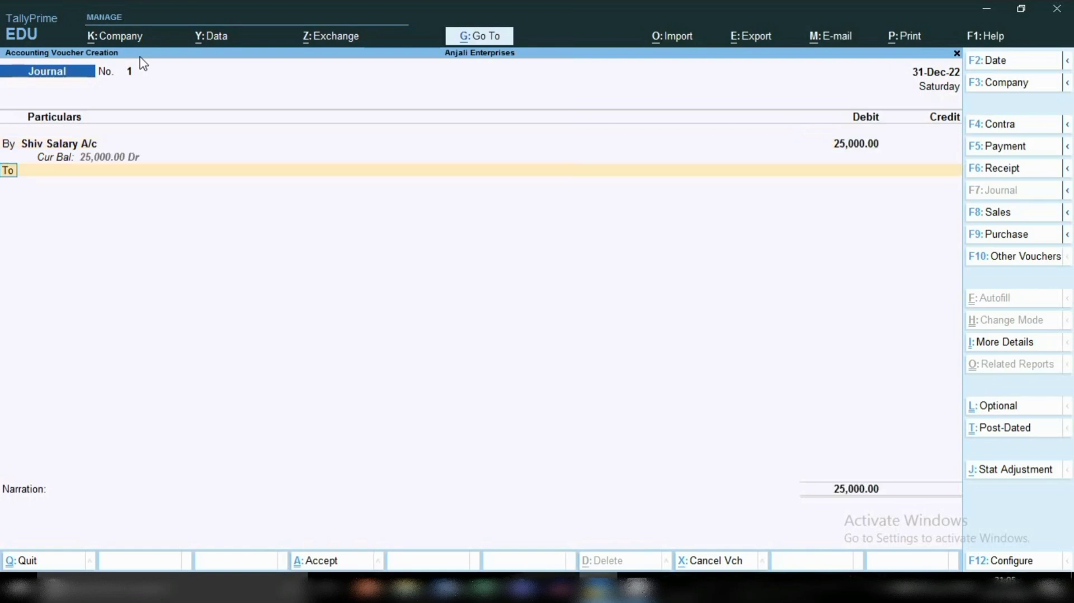
# Step: Credit the employee's Salary Payable A/c ledger with 25,000 in the journal voucher
pyautogui.press('Return')
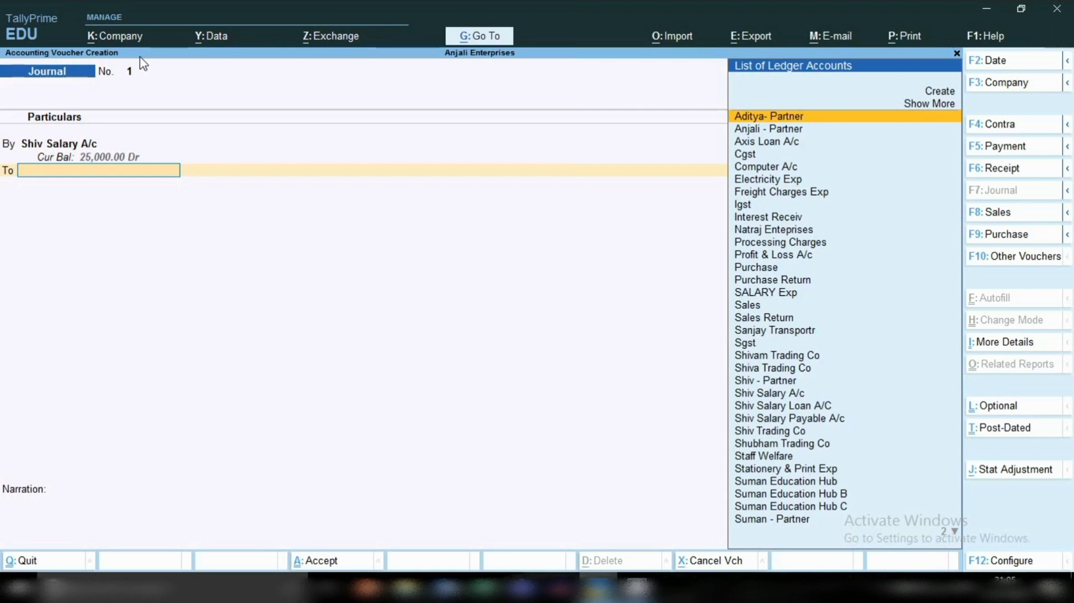
pyautogui.write('SHI')
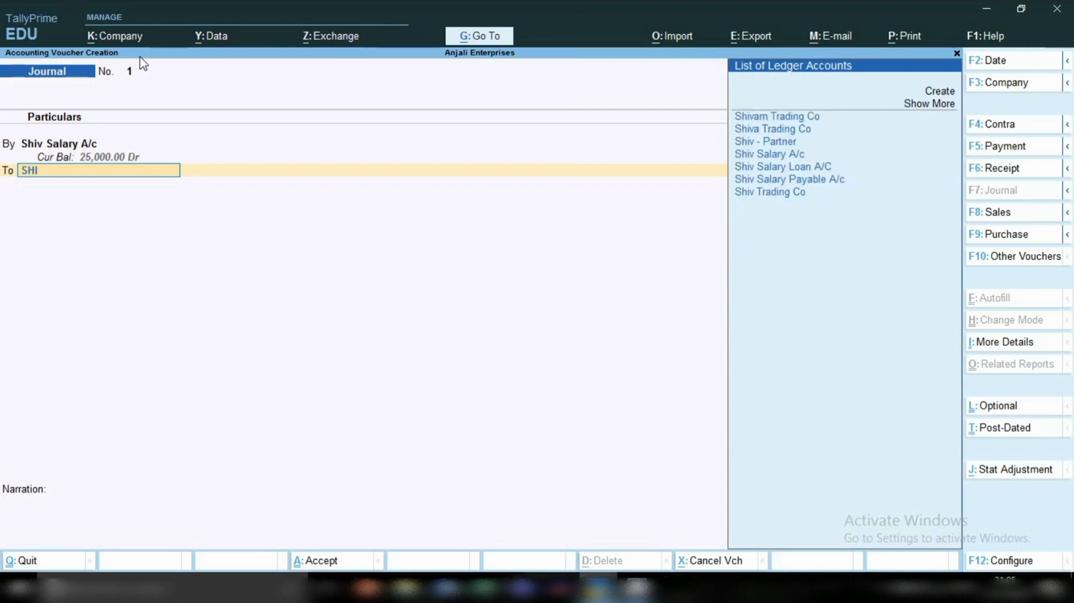
pyautogui.press('Down')
pyautogui.press('Down')
pyautogui.press('Down')
pyautogui.press('Down')
pyautogui.press('Down')
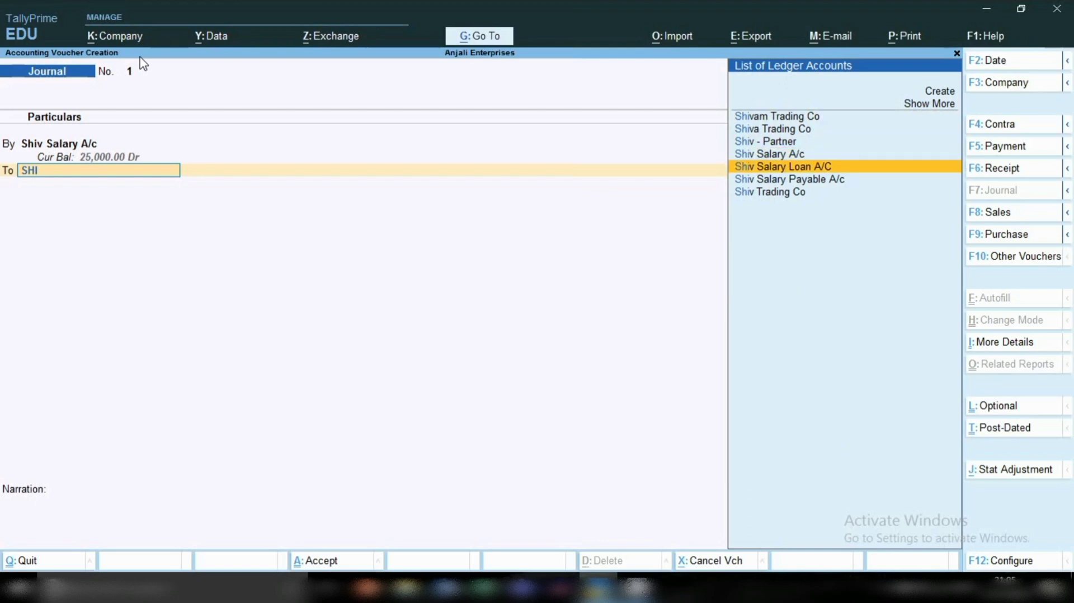
pyautogui.press('Return')
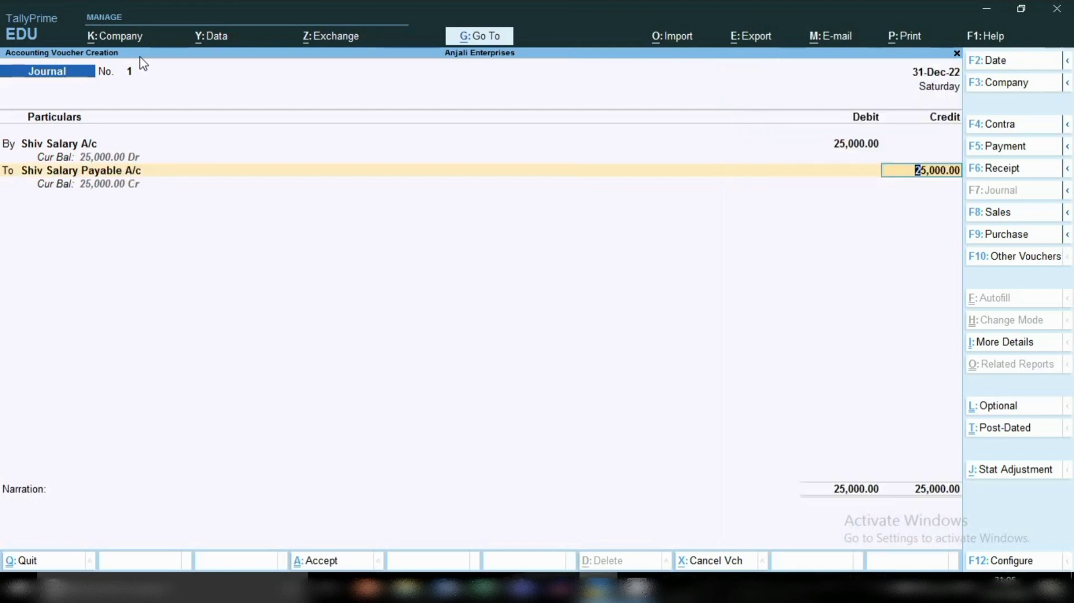
pyautogui.press('Return')
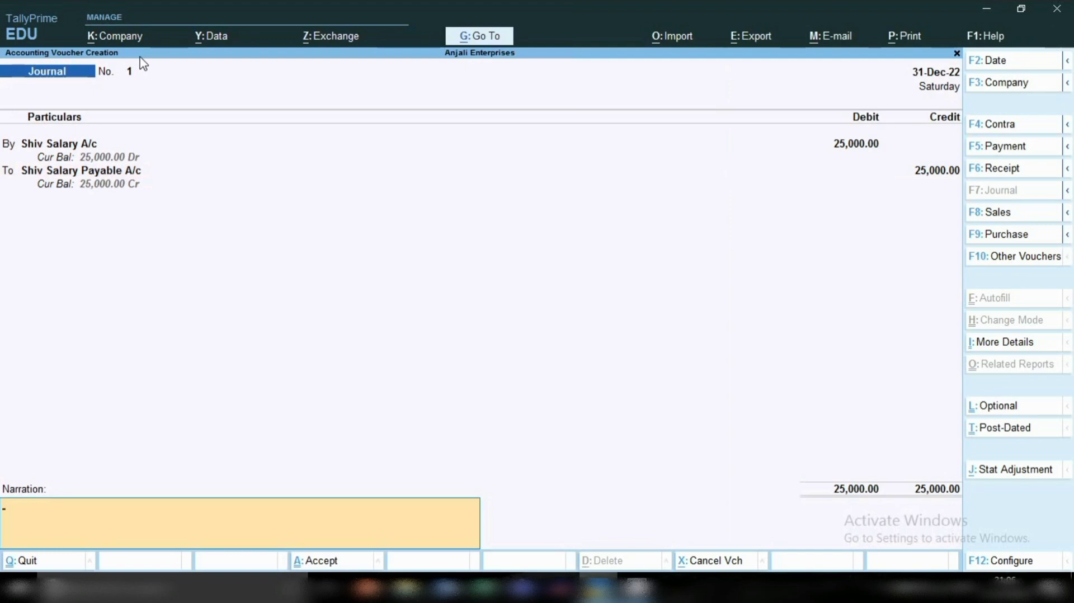
# Step: Enter the narration "SALART BOOK FR THE MONTH DEC-22" and save the journal voucher
pyautogui.write('SALART BOOK FR HE')
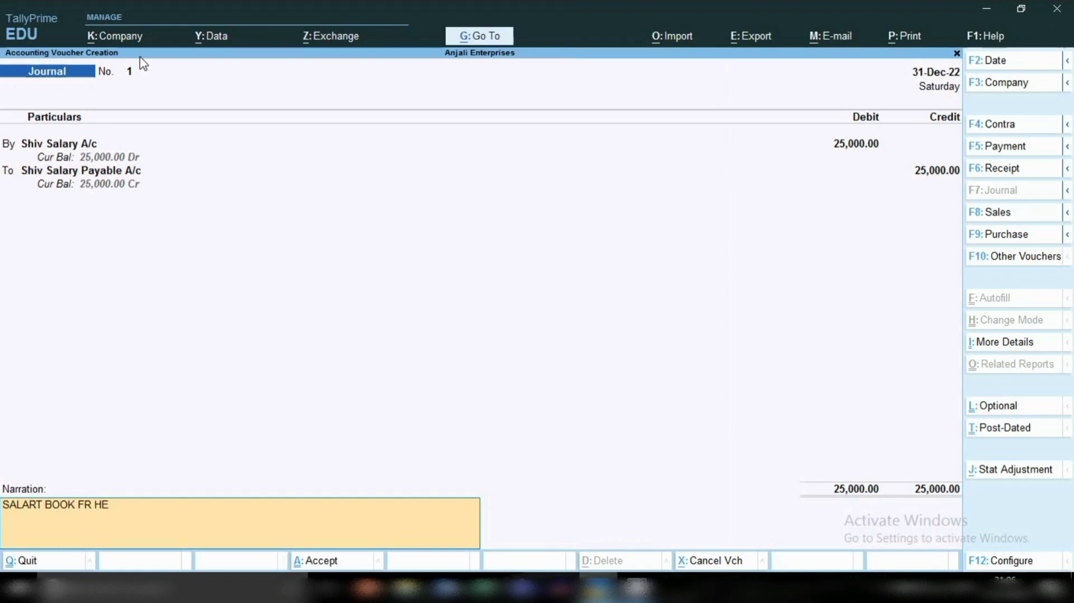
pyautogui.press('BackSpace')
pyautogui.press('BackSpace')
pyautogui.write('THE MONTH')
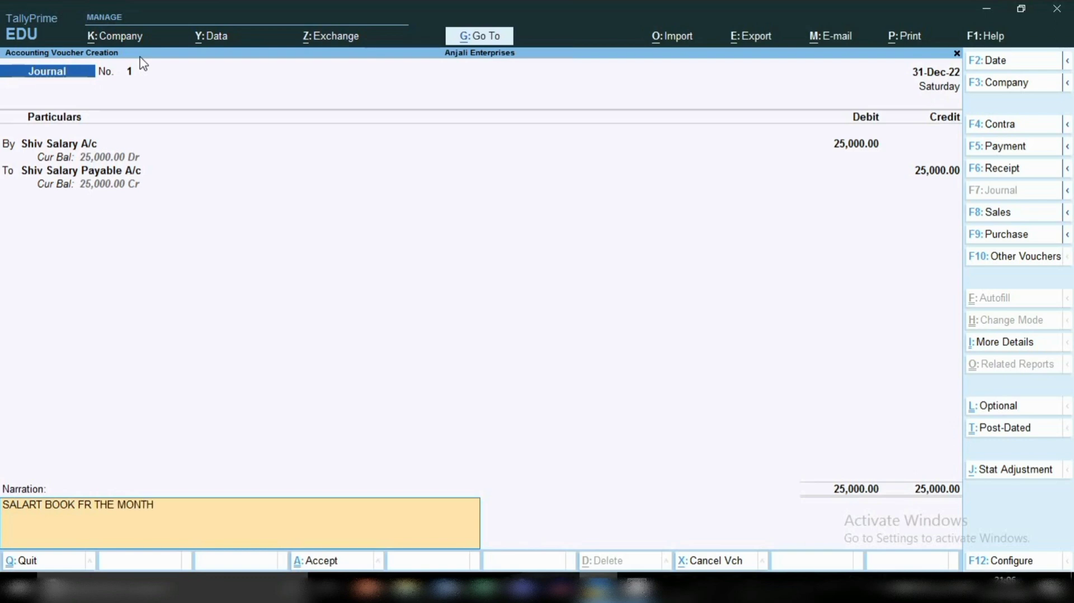
pyautogui.write(' DES')
pyautogui.write('-22')
pyautogui.press('BackSpace')
pyautogui.press('BackSpace')
pyautogui.press('BackSpace')
pyautogui.press('BackSpace')
pyautogui.write('C-22')
pyautogui.press('Return')
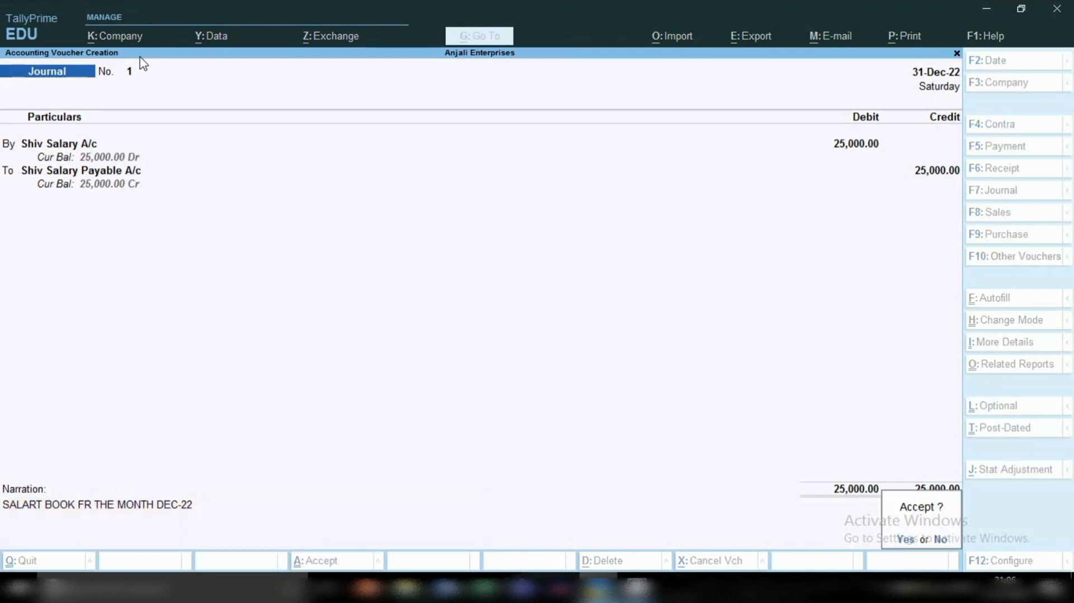
pyautogui.press('Return')
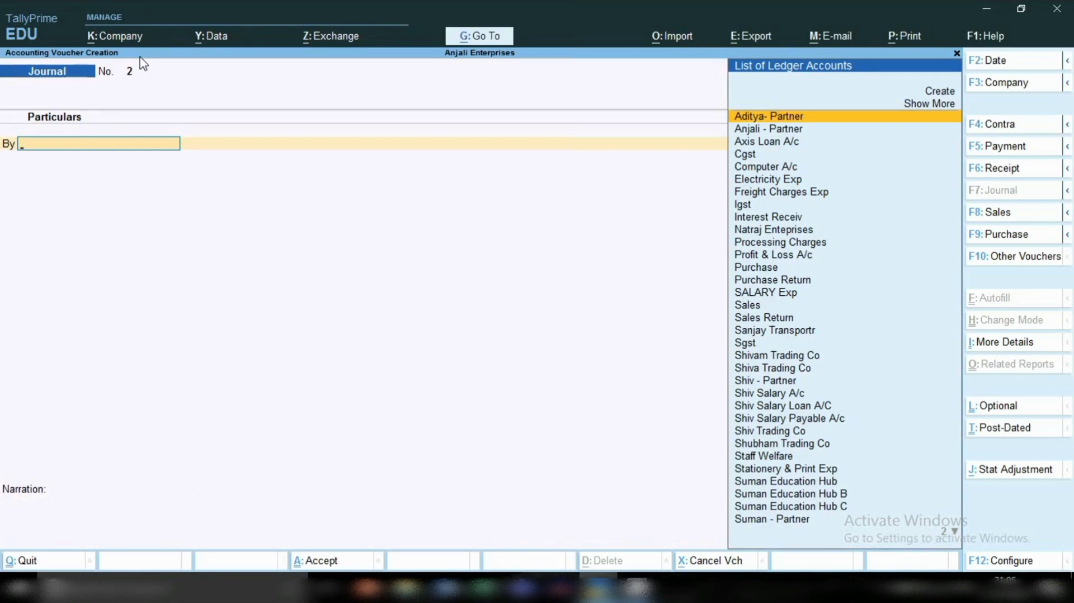
# Step: Open the Balance Sheet report and drill down into its Profit & Loss A/c
pyautogui.click(471, 39)
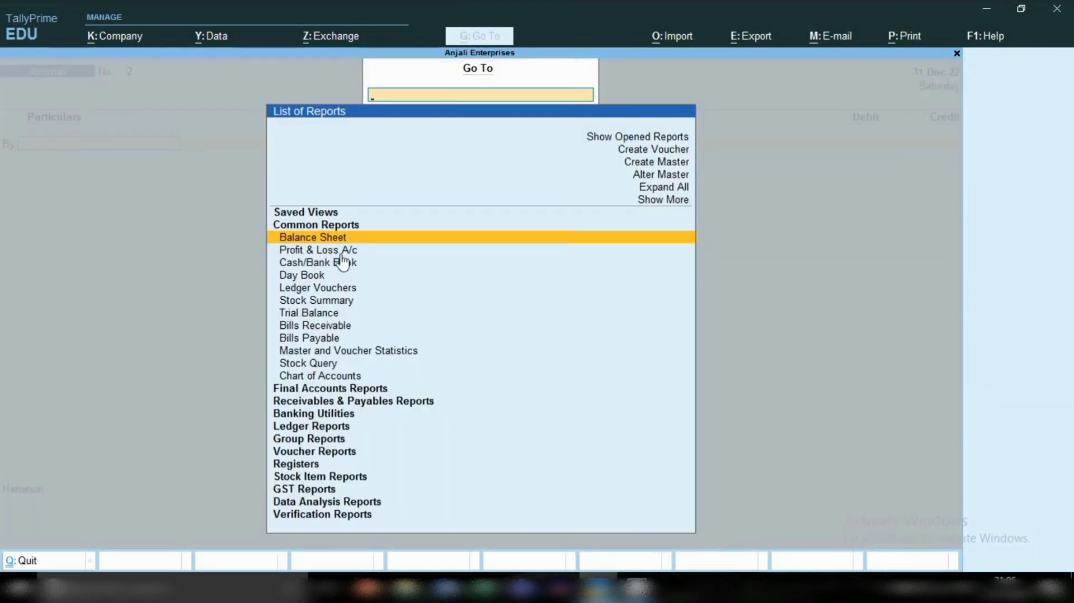
pyautogui.press('Return')
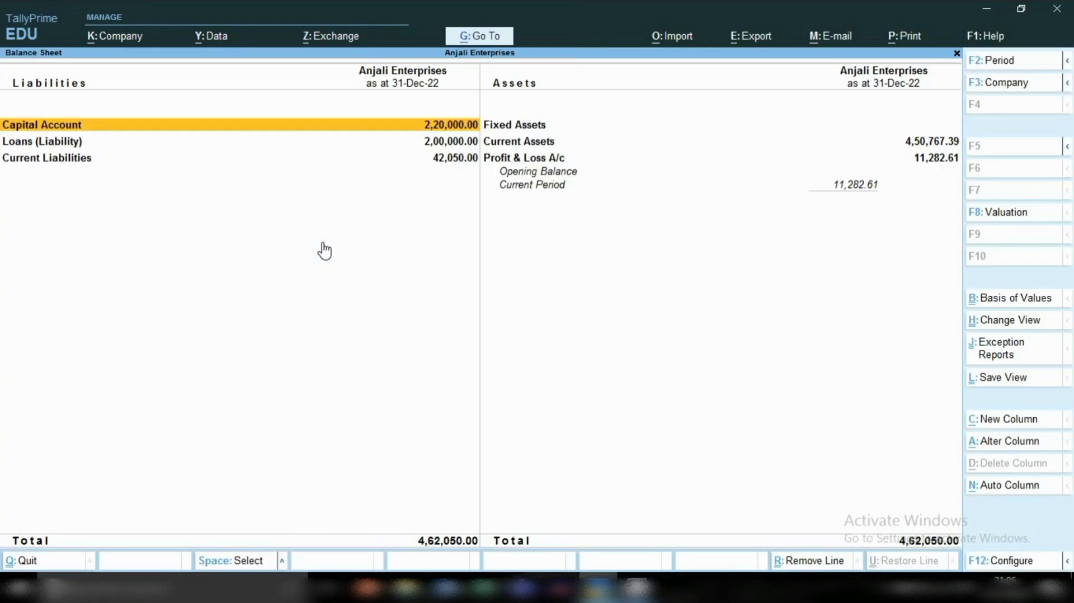
pyautogui.press('Right')
pyautogui.press('Down')
pyautogui.press('Down')
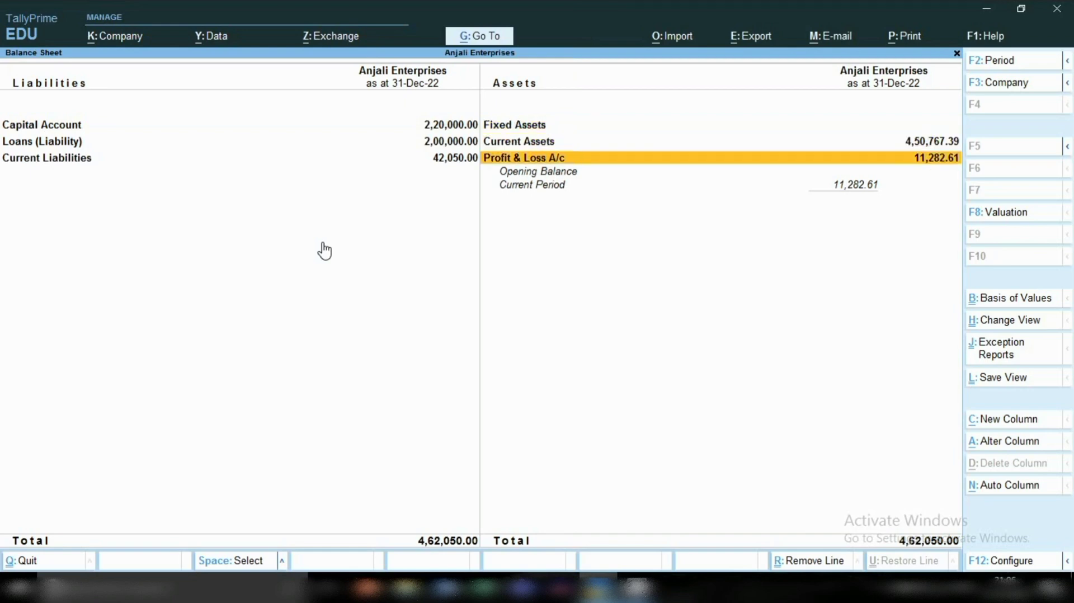
pyautogui.press('Return')
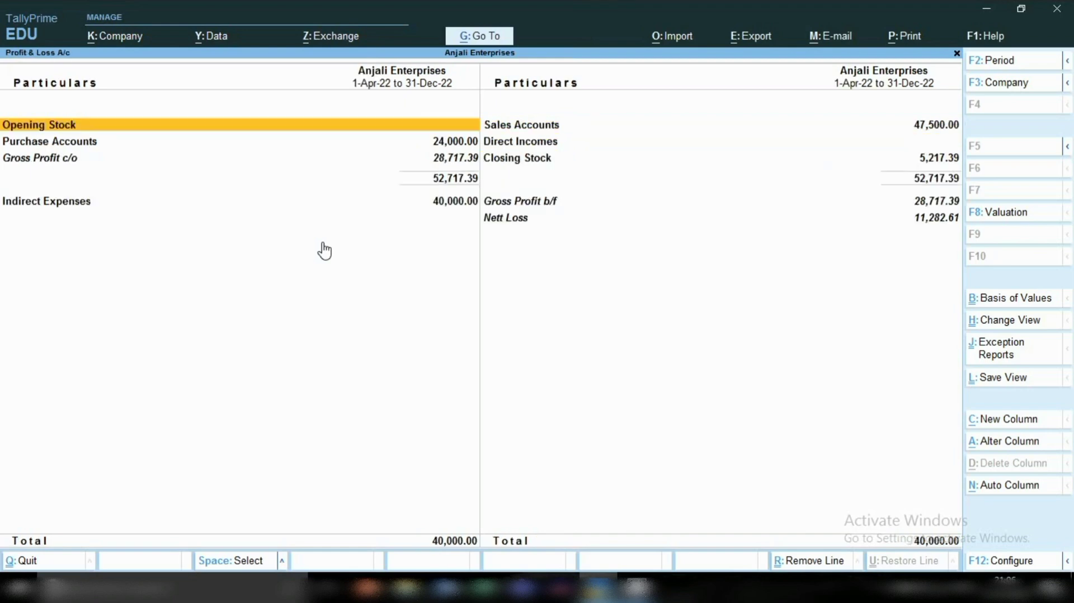
# Step: Examine the employee's salary entry under Indirect Expenses, and return to the journal voucher screen
pyautogui.press('Down')
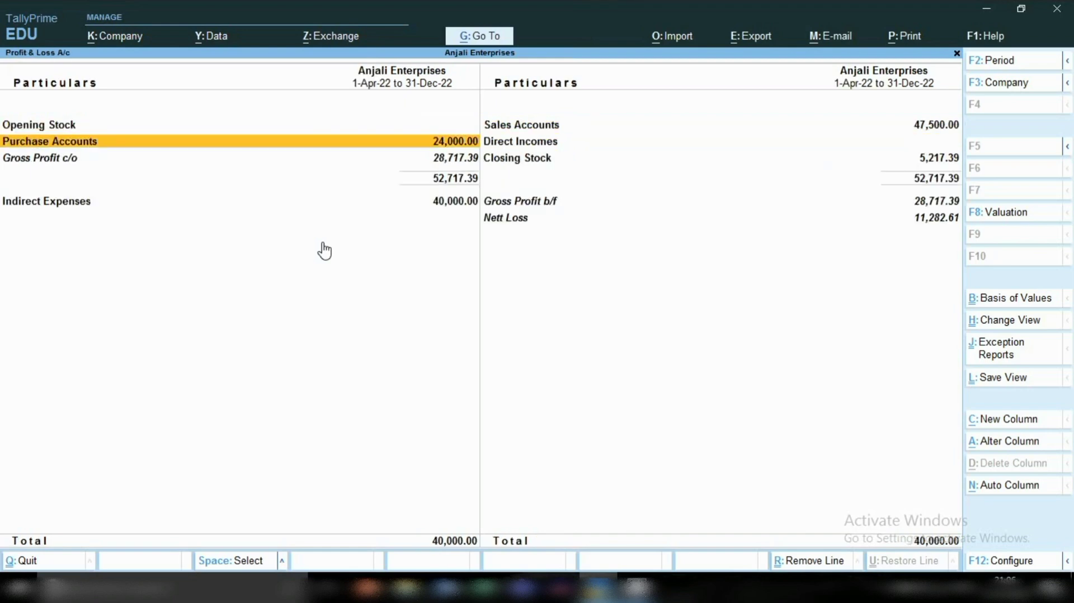
pyautogui.press('Down')
pyautogui.press('Down')
pyautogui.press('Return')
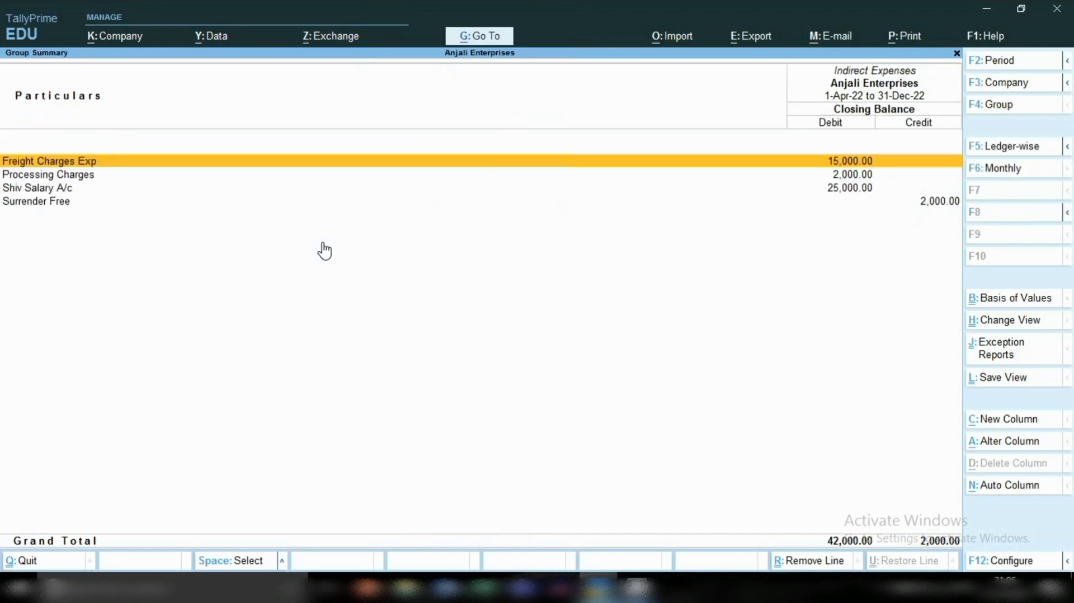
pyautogui.press('Down')
pyautogui.press('Down')
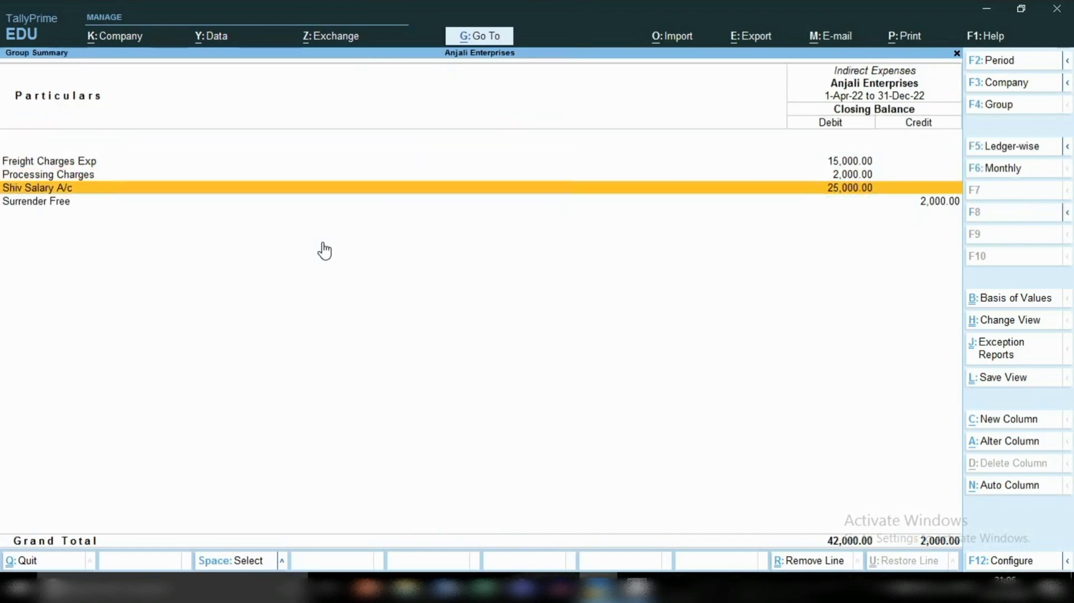
pyautogui.press('space')
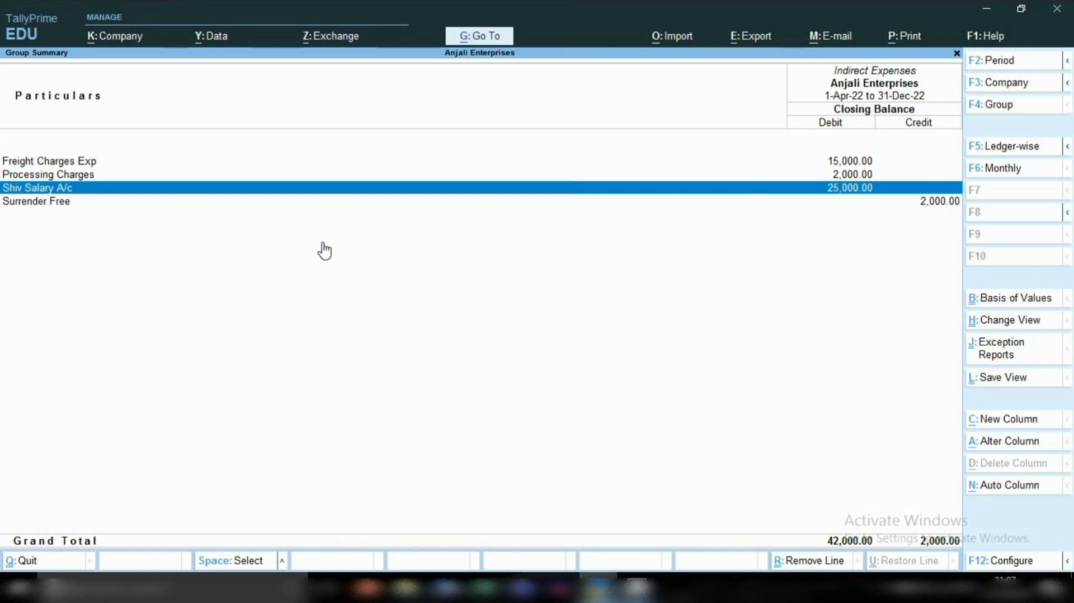
pyautogui.press('Escape')
pyautogui.press('Escape')
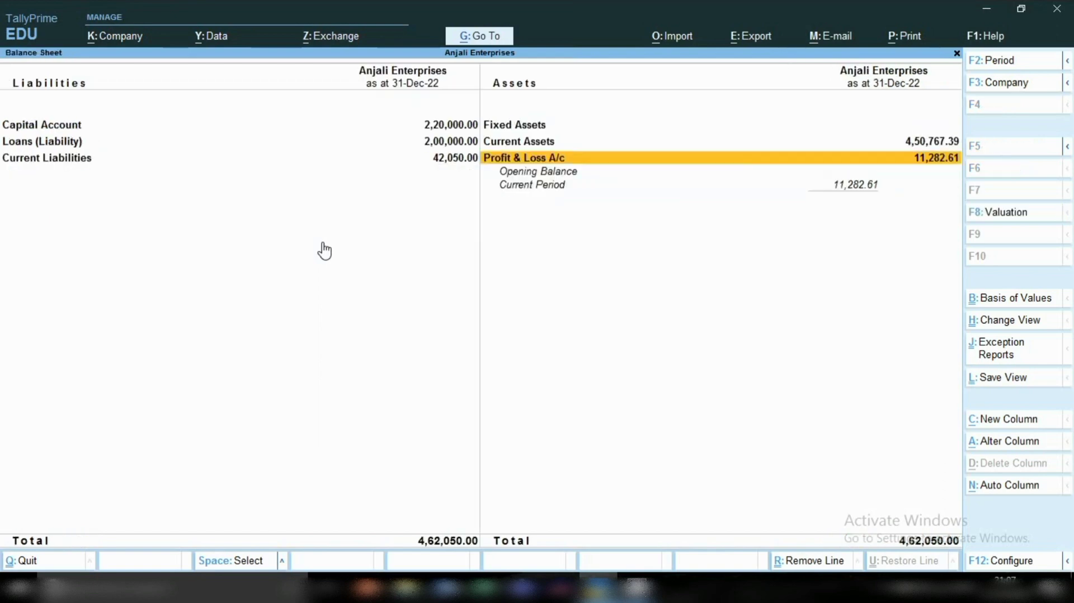
pyautogui.press('Escape')
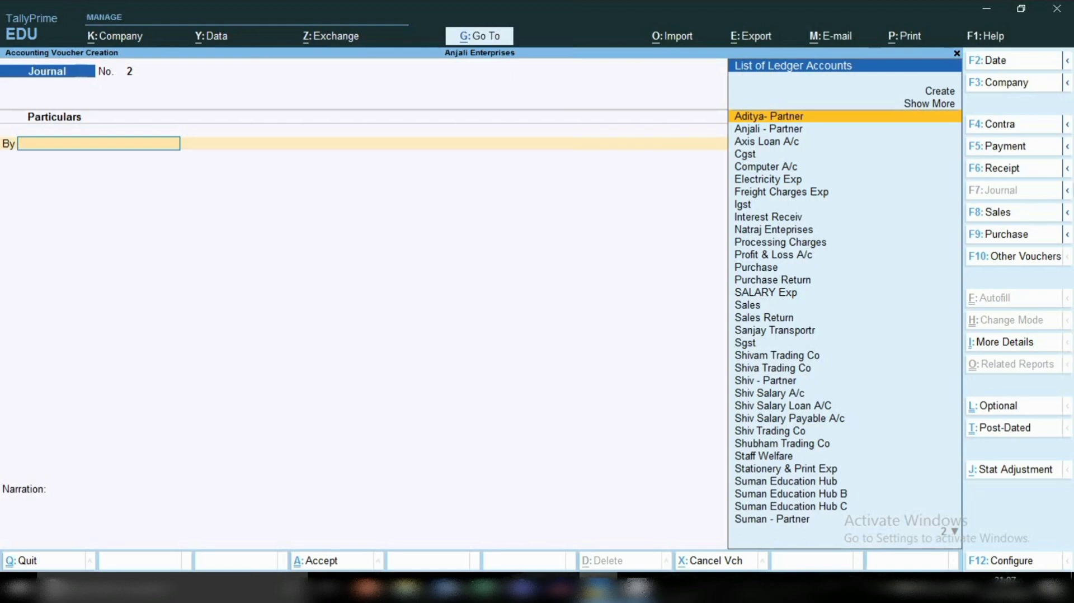
# Step: Switch to a new Payment voucher and date it 1-1-2023
pyautogui.click(996, 158)
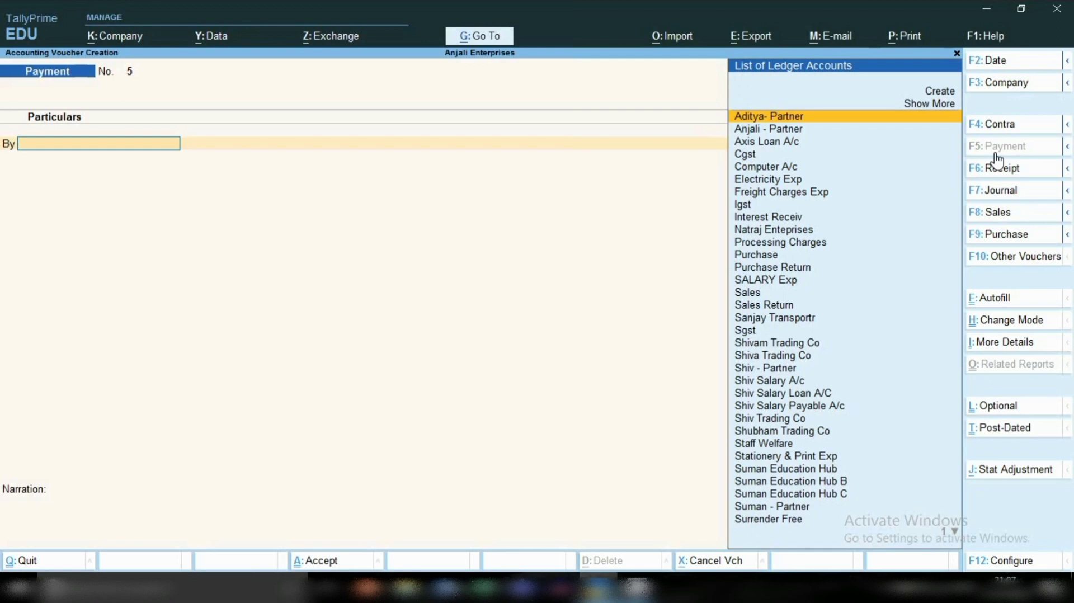
pyautogui.press('F2')
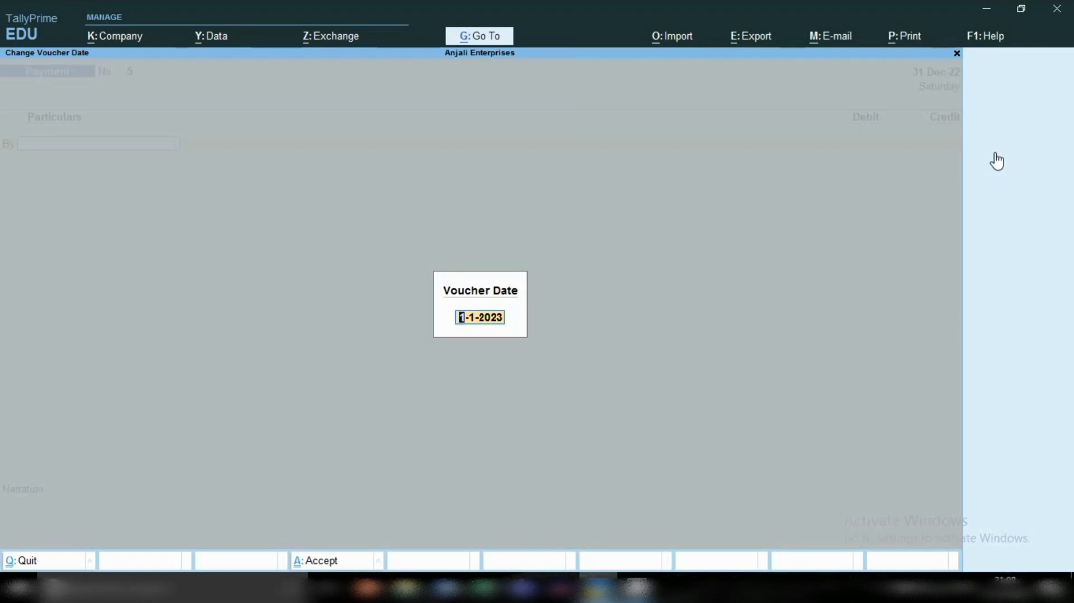
pyautogui.press('Return')
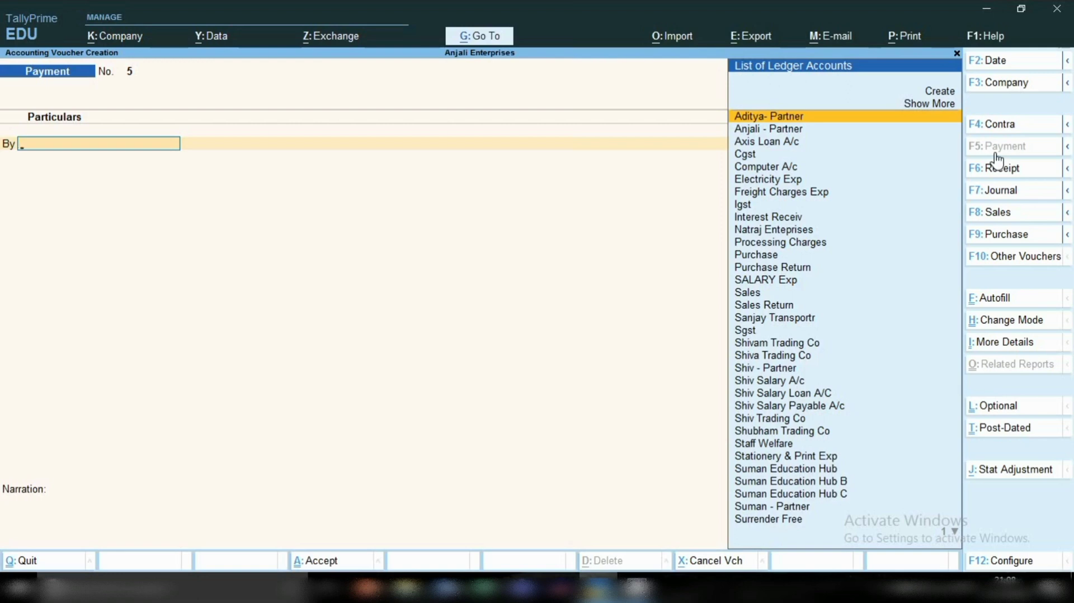
# Step: Debit the employee's Salary Payable A/c ledger with 25,000 in the payment voucher
pyautogui.write('SHI')
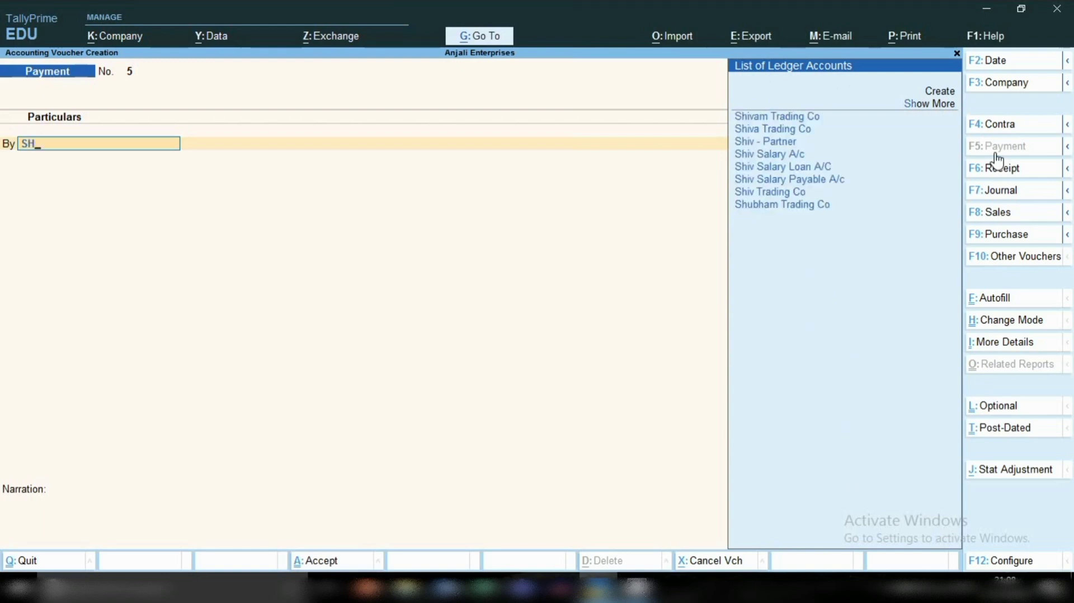
pyautogui.press('Down')
pyautogui.press('Down')
pyautogui.press('Down')
pyautogui.press('Down')
pyautogui.press('Down')
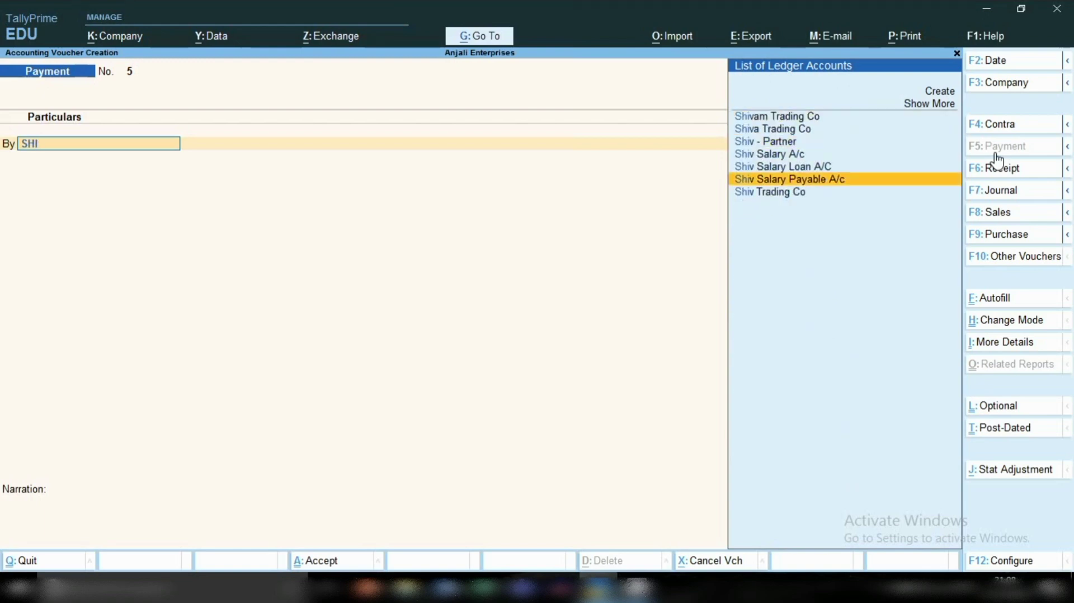
pyautogui.press('Return')
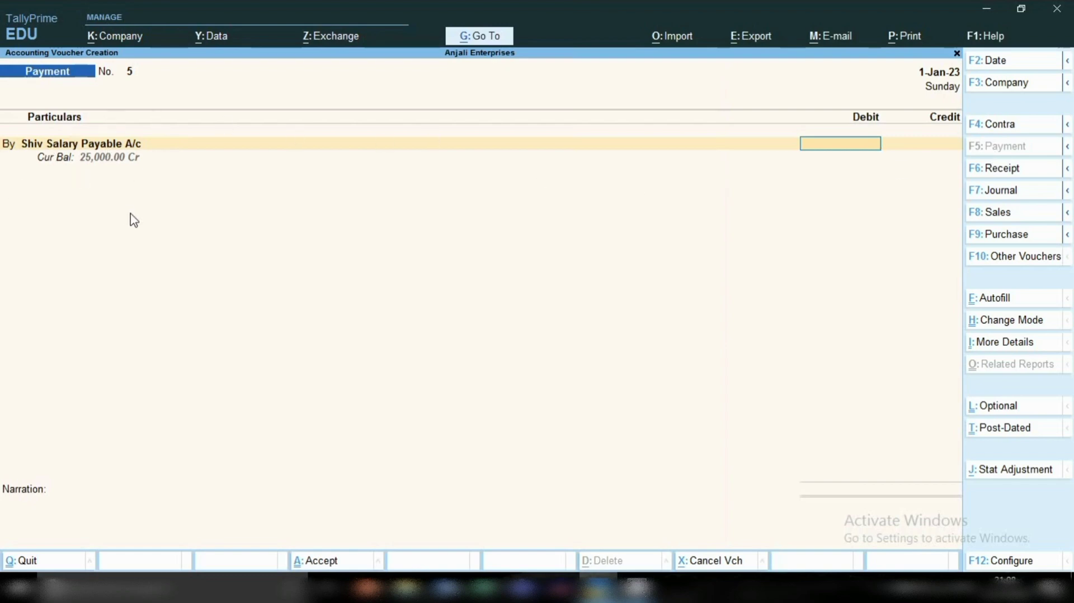
pyautogui.write('25000')
pyautogui.press('Return')
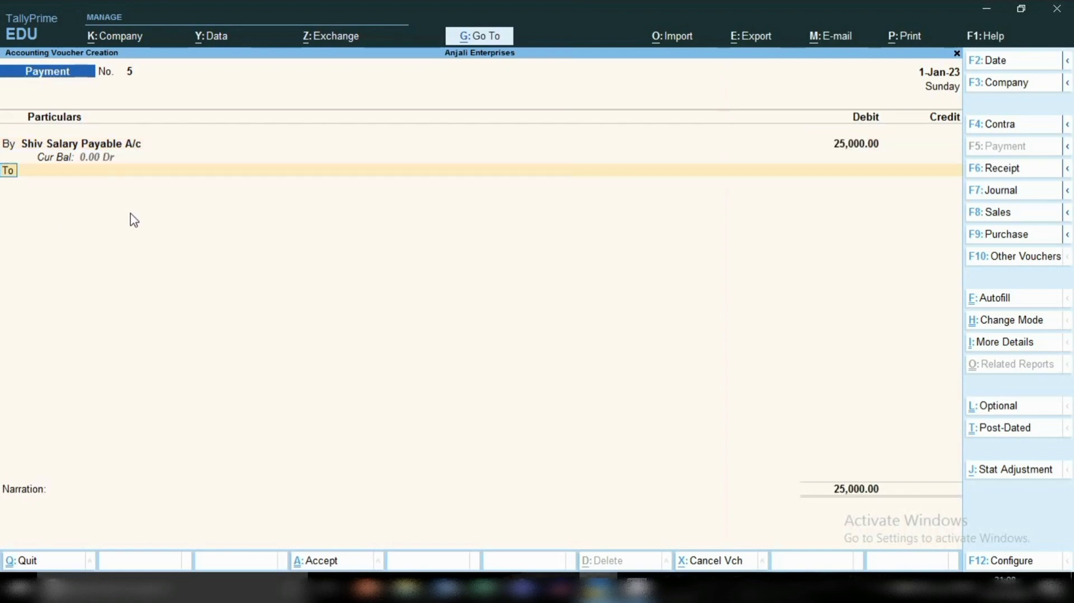
# Step: Credit the Sbi bank ledger with 25,000 in the payment voucher
pyautogui.press('Return')
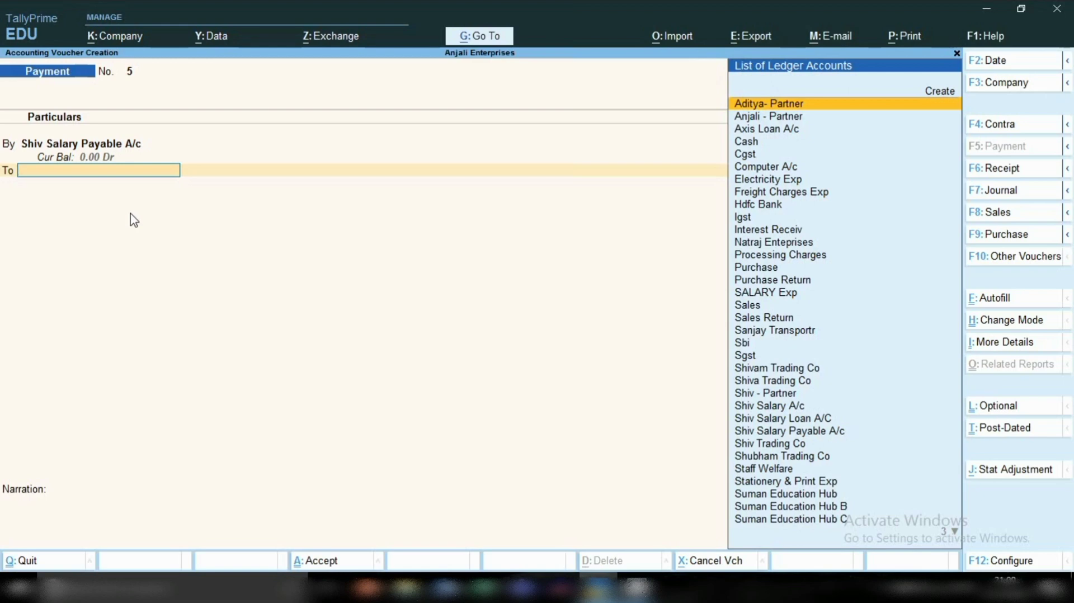
pyautogui.write('SBI')
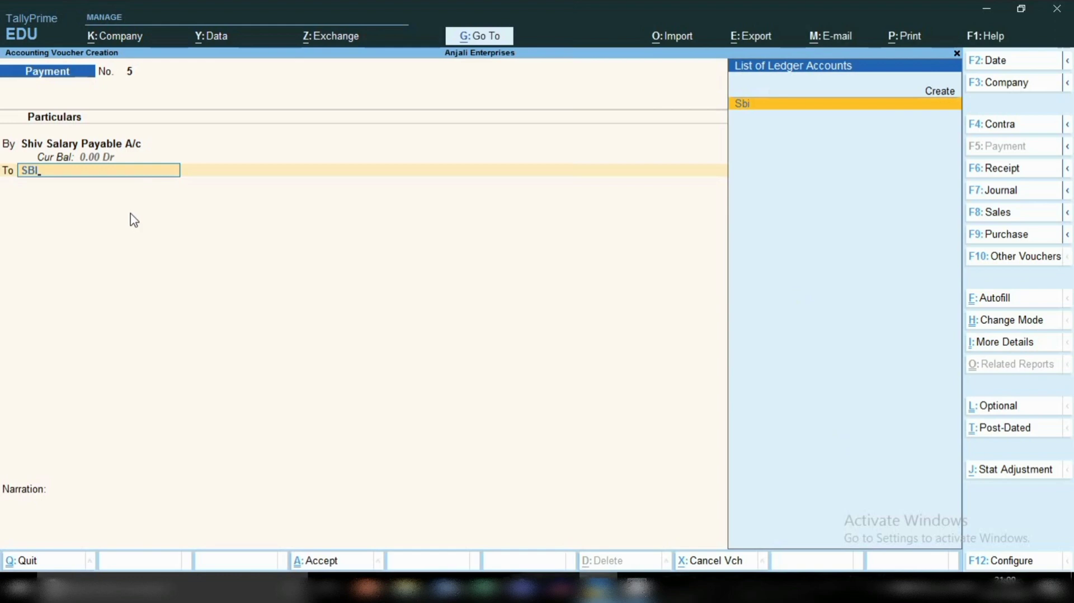
pyautogui.press('Return')
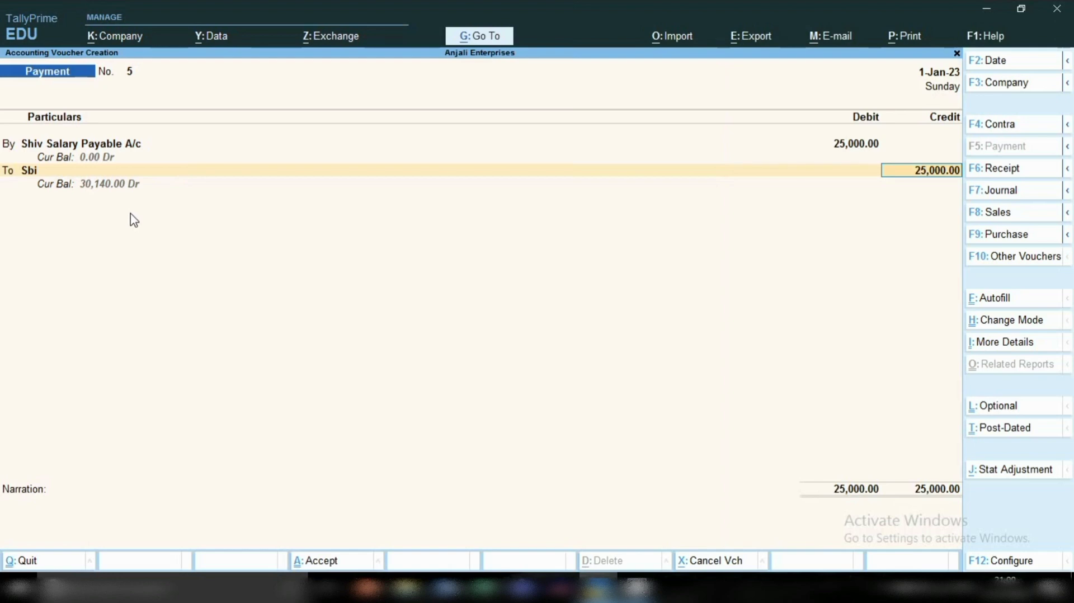
pyautogui.press('Return')
# Step: Accept the Sbi bank allocation of 25,000 as a Cheque dated 1-Jan-23, leaving the instrument number blank
pyautogui.press('Return')
pyautogui.press('Return')
pyautogui.press('Return')
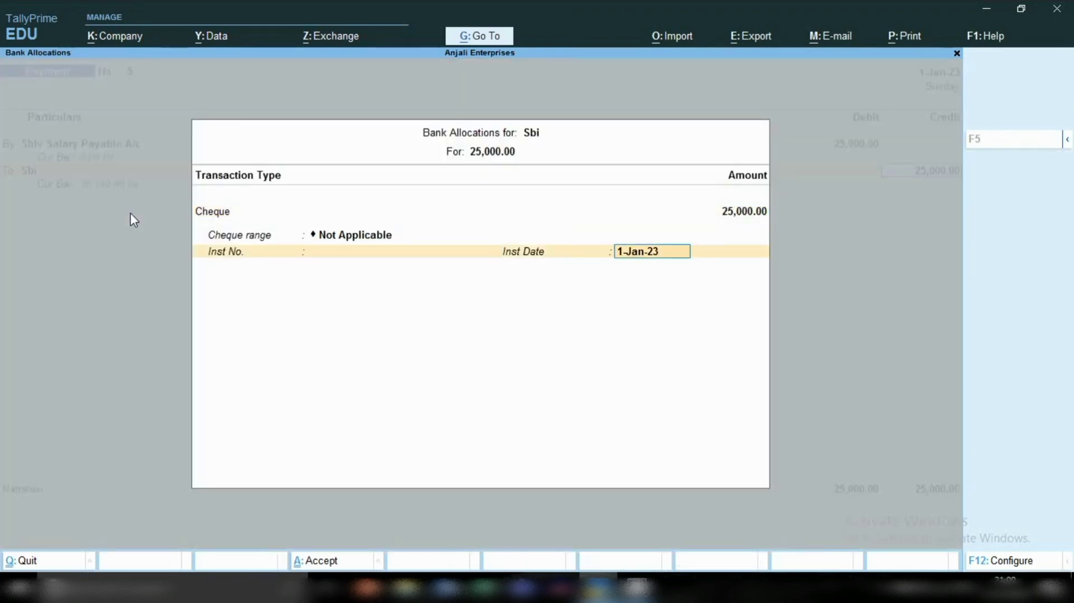
pyautogui.press('Return')
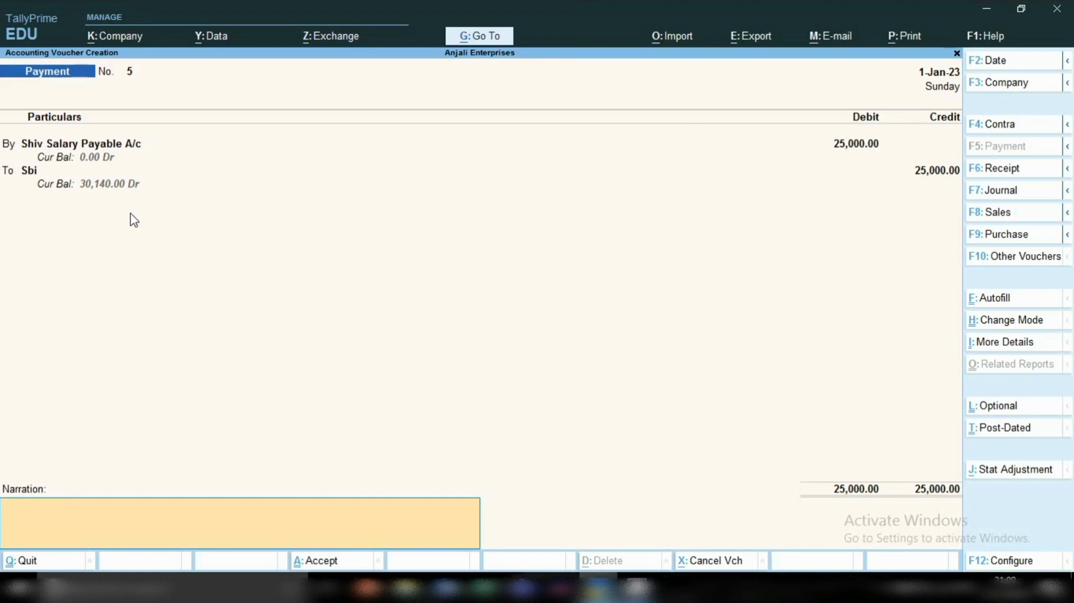
# Step: Enter the narration "SALARY PAID FR THE MNTH OF DEC-22" and save the payment voucher
pyautogui.write('SALARY PAID FR THE')
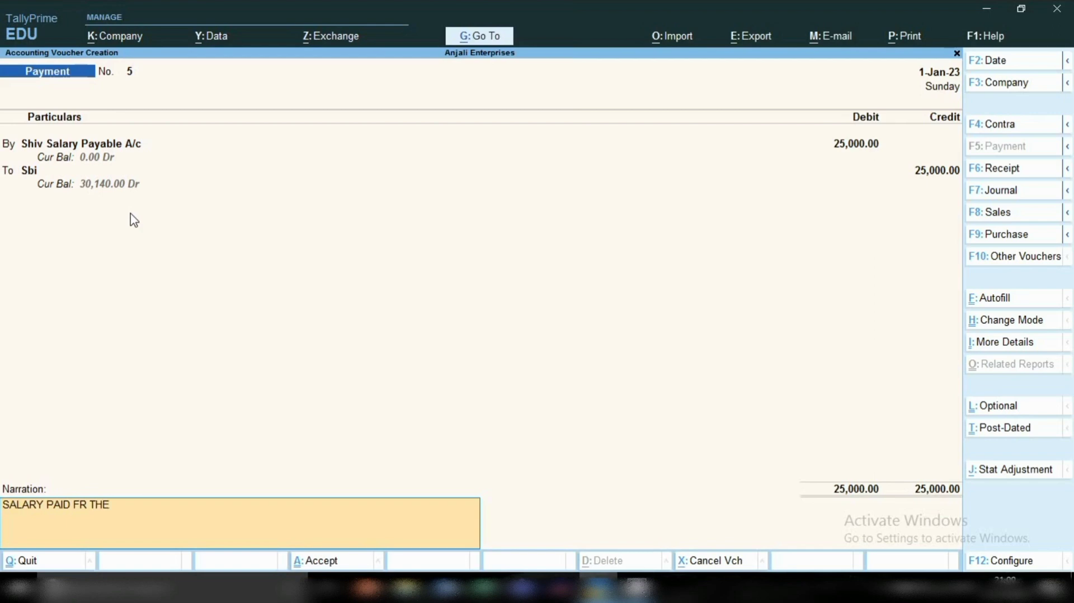
pyautogui.write(' MNTH OF DEC-22')
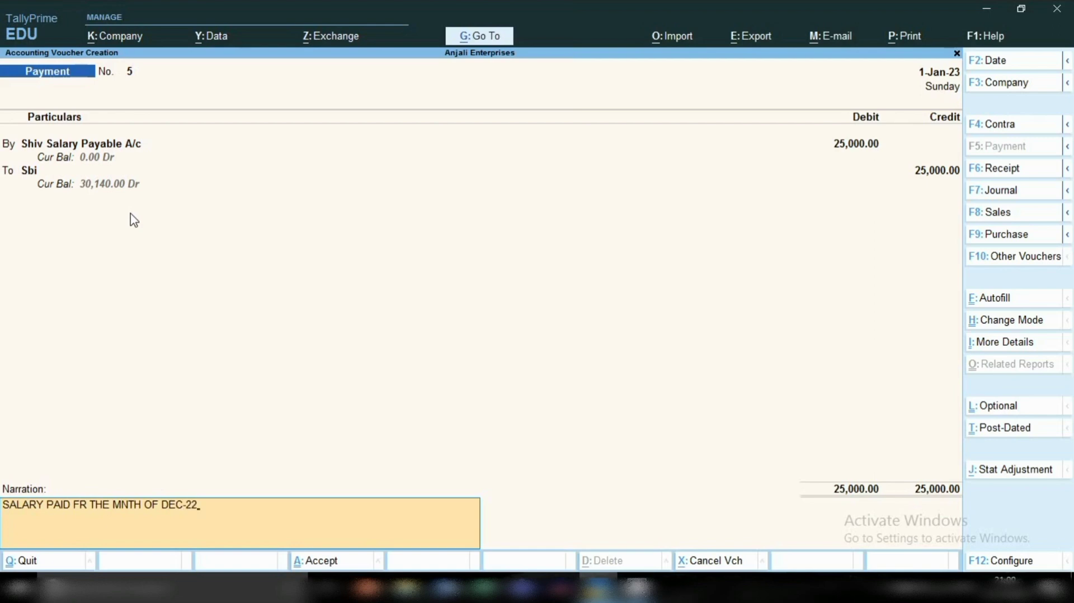
pyautogui.press('Return')
pyautogui.press('Return')
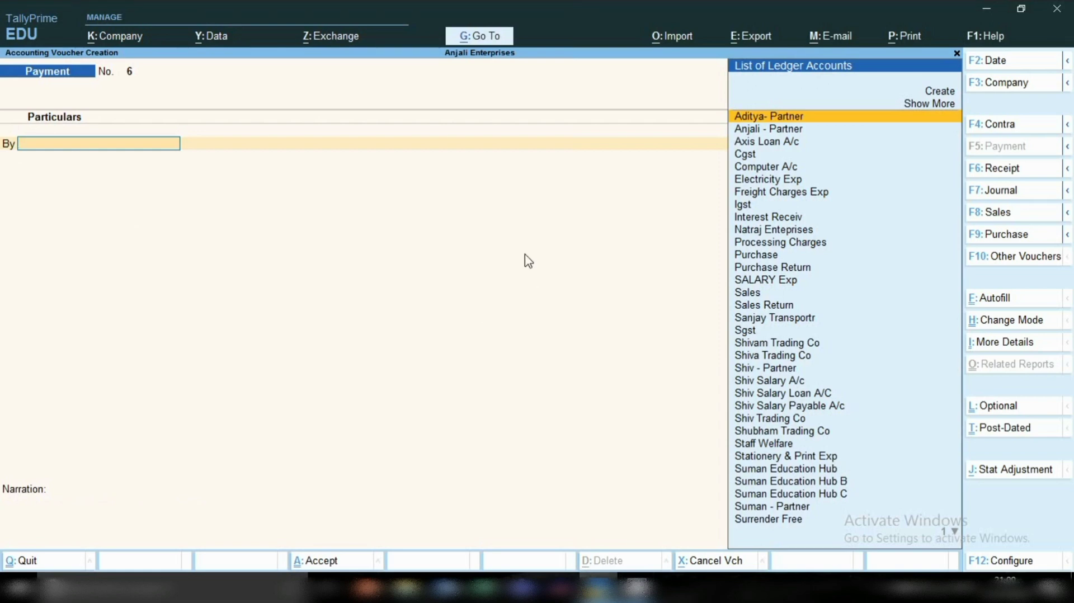
# Step: Display the Ledger Vouchers report for the employee's Salary A/c
pyautogui.click(490, 37)
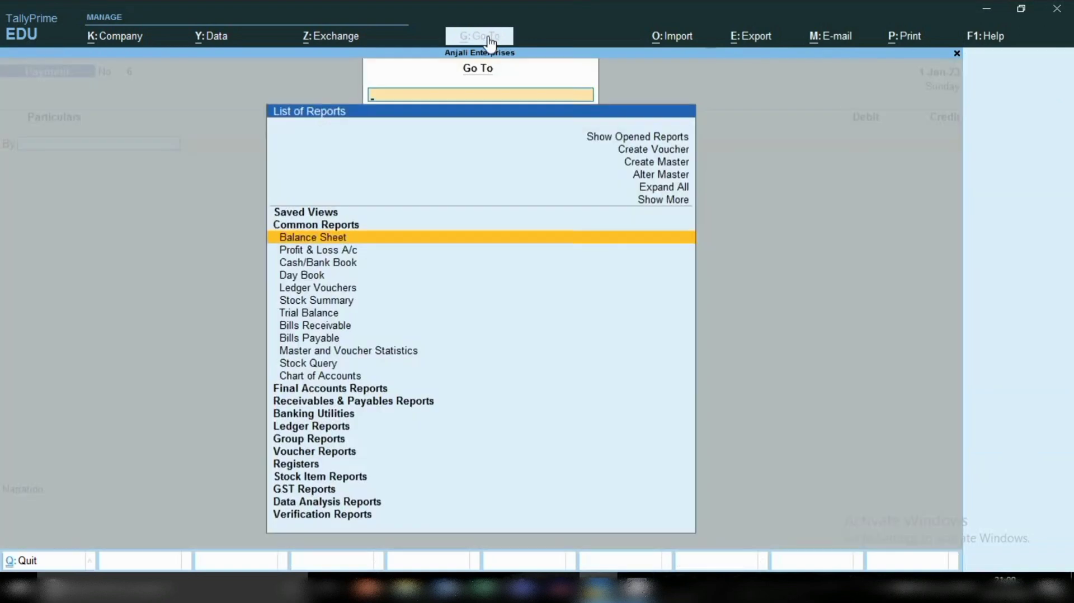
pyautogui.press('Down')
pyautogui.press('Down')
pyautogui.press('Down')
pyautogui.press('Down')
pyautogui.press('Down')
pyautogui.press('Down')
pyautogui.press('Down')
pyautogui.press('Down')
pyautogui.press('Down')
pyautogui.press('Down')
pyautogui.press('Down')
pyautogui.press('Down')
pyautogui.press('Down')
pyautogui.press('Down')
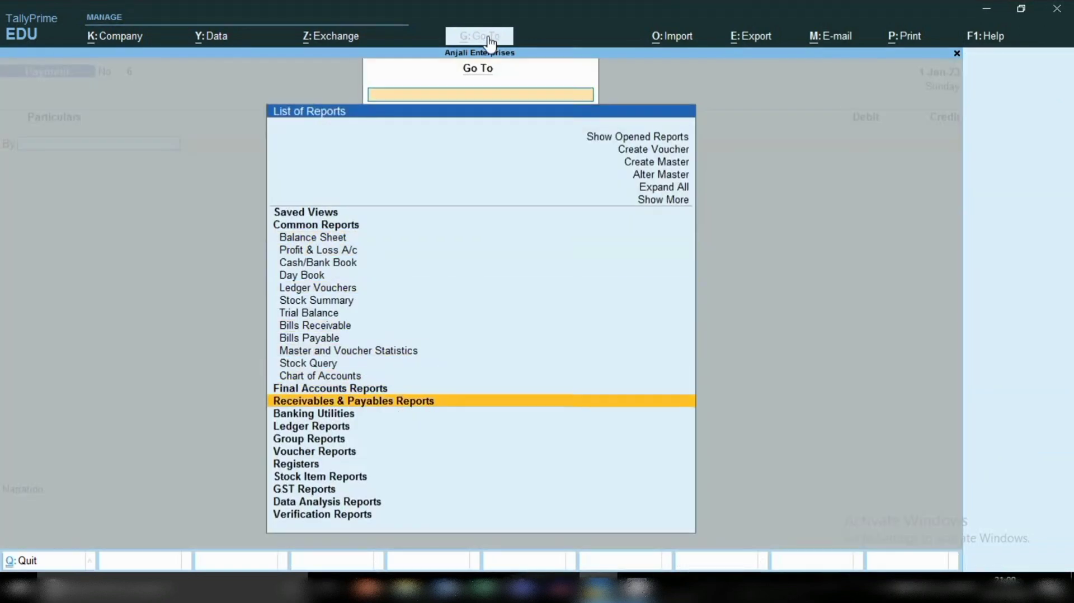
pyautogui.press('Down')
pyautogui.press('Return')
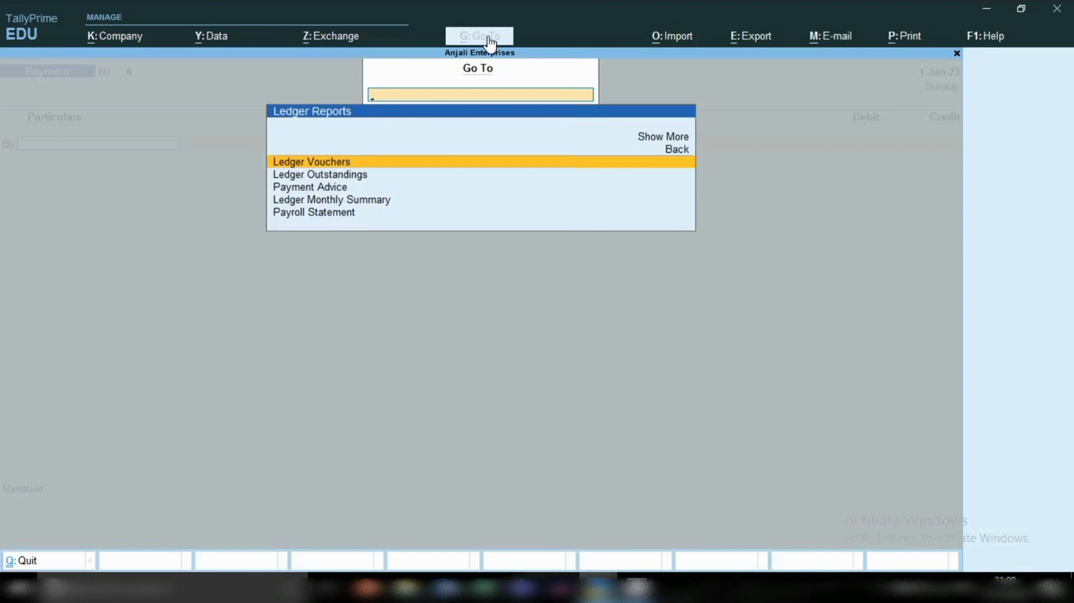
pyautogui.press('Return')
pyautogui.write('SHI')
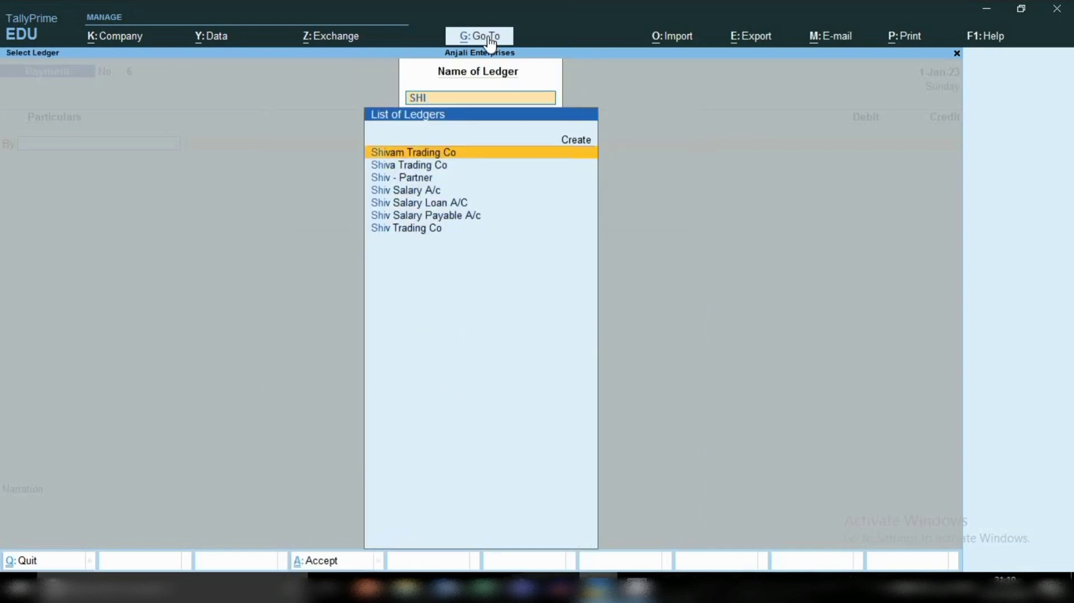
pyautogui.press('Down')
pyautogui.press('Down')
pyautogui.press('Down')
pyautogui.press('Return')
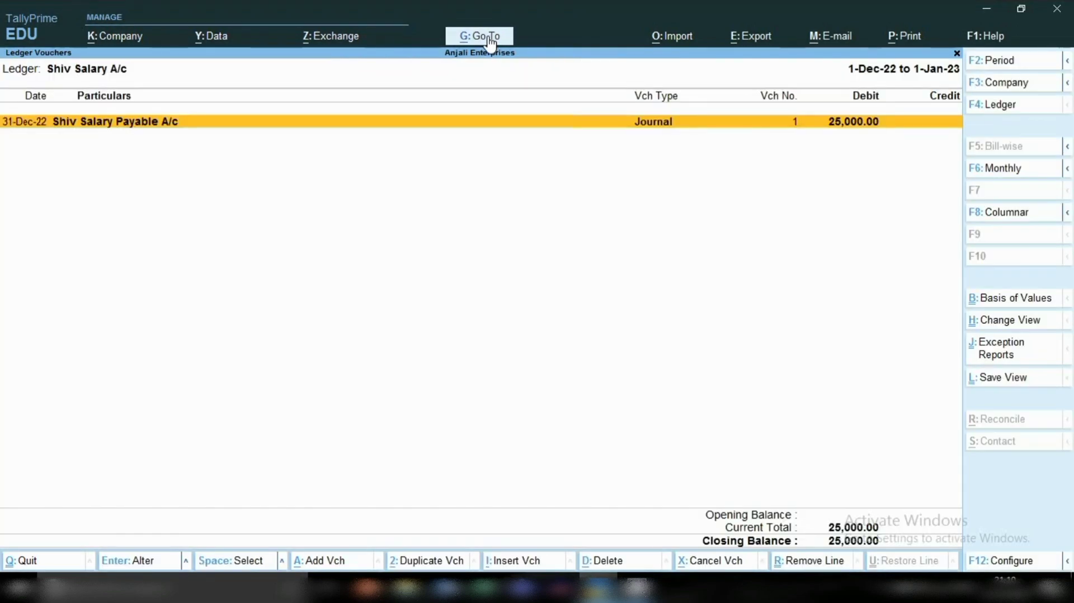
# Step: Display the employee's Salary Payable A/c ledger vouchers and clear both period dates to show the year's entries
pyautogui.press('Escape')
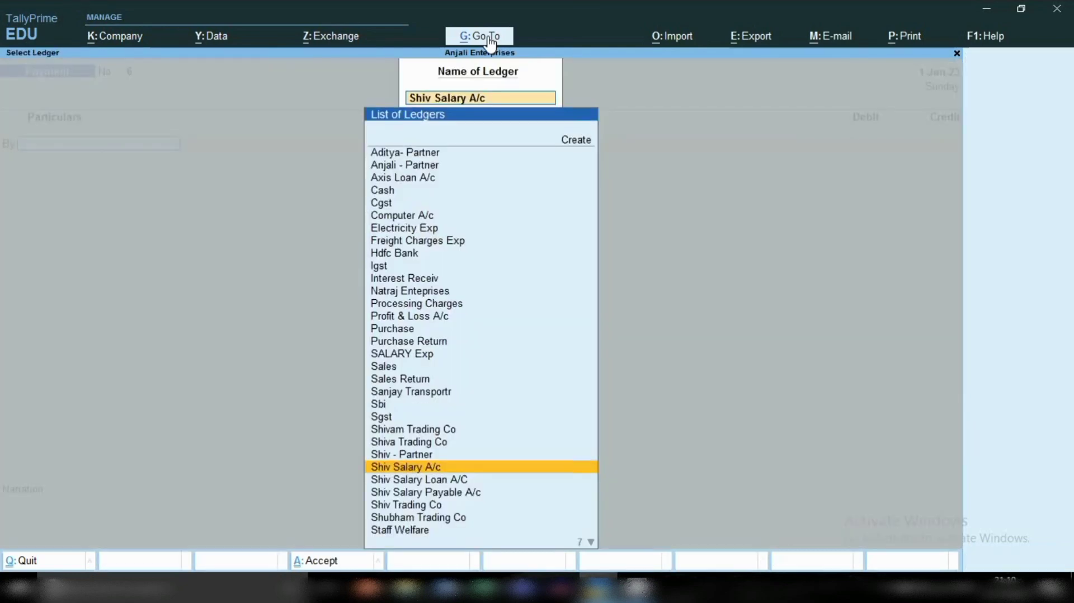
pyautogui.press('Down')
pyautogui.press('Down')
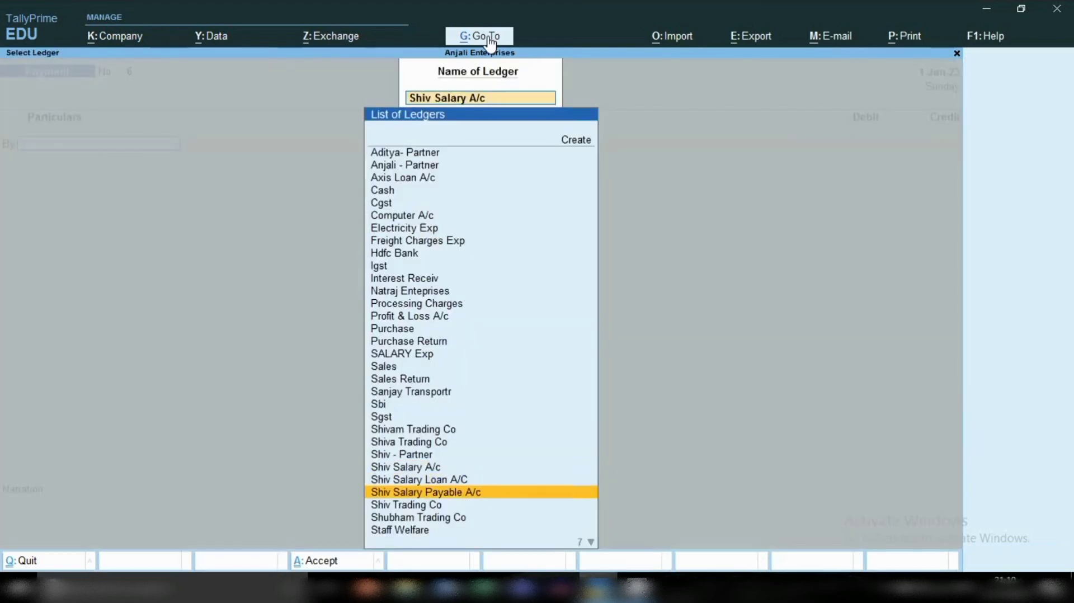
pyautogui.press('Return')
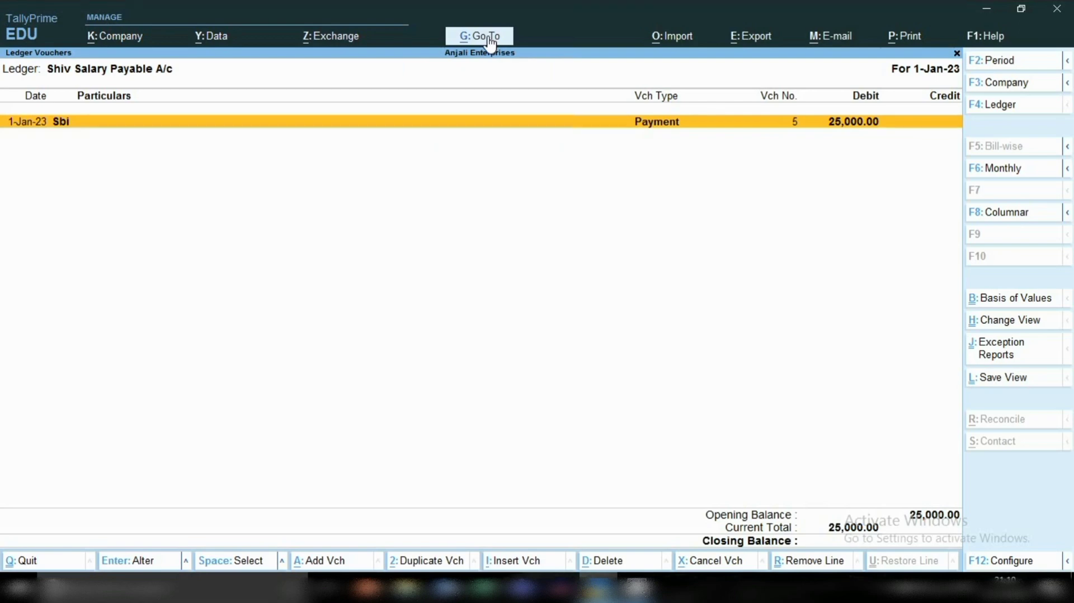
pyautogui.press('F2')
pyautogui.press('BackSpace')
pyautogui.press('Return')
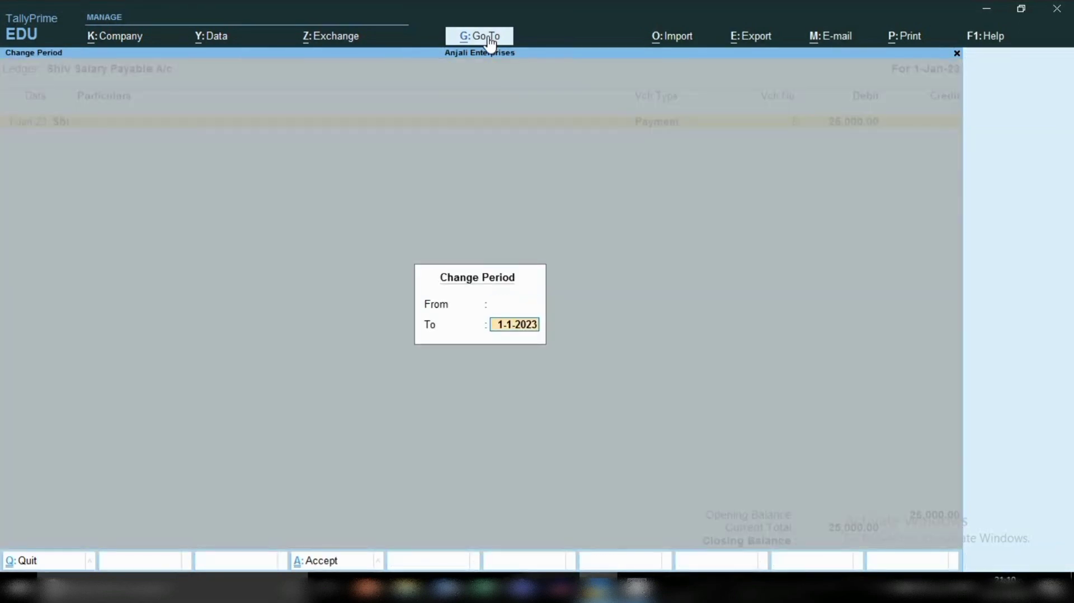
pyautogui.press('BackSpace')
pyautogui.press('Return')
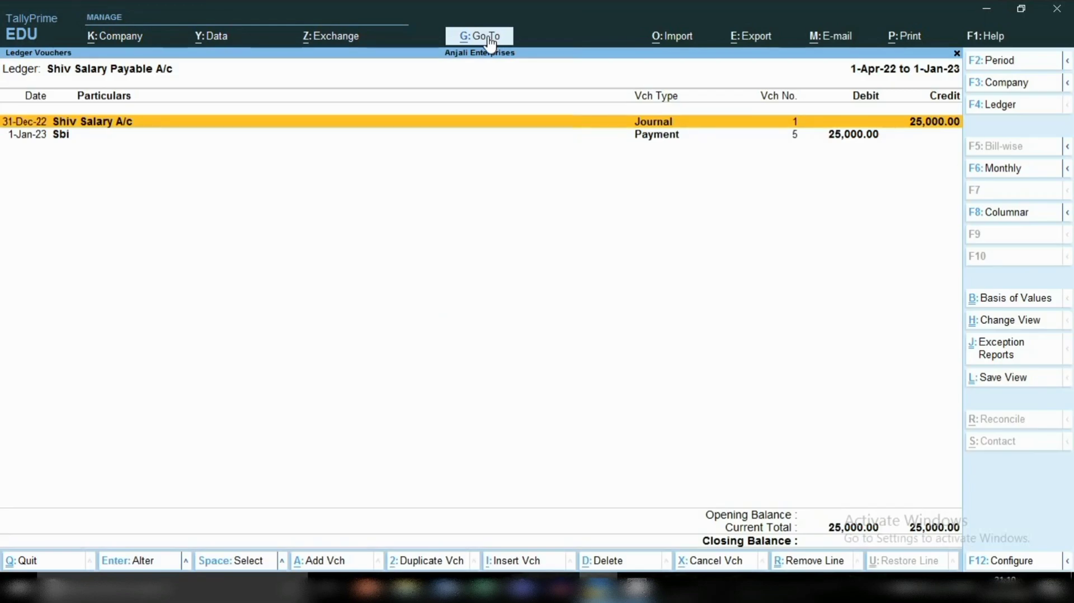
# Step: Mark the journal and Sbi payment entries in the Salary Payable ledger to compare them, and close the report
pyautogui.press('Down')
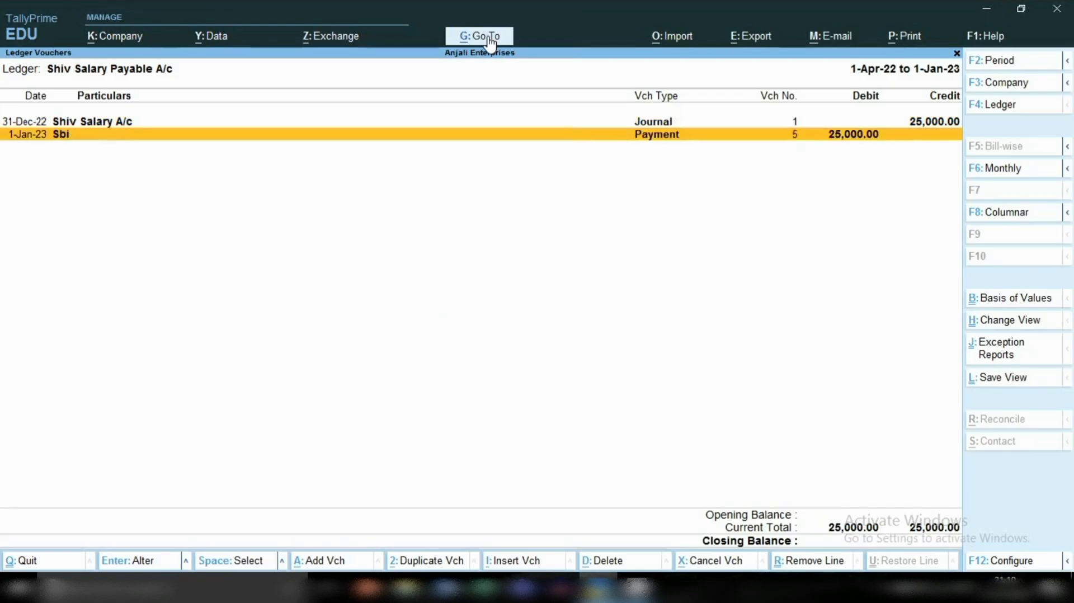
pyautogui.press('Up')
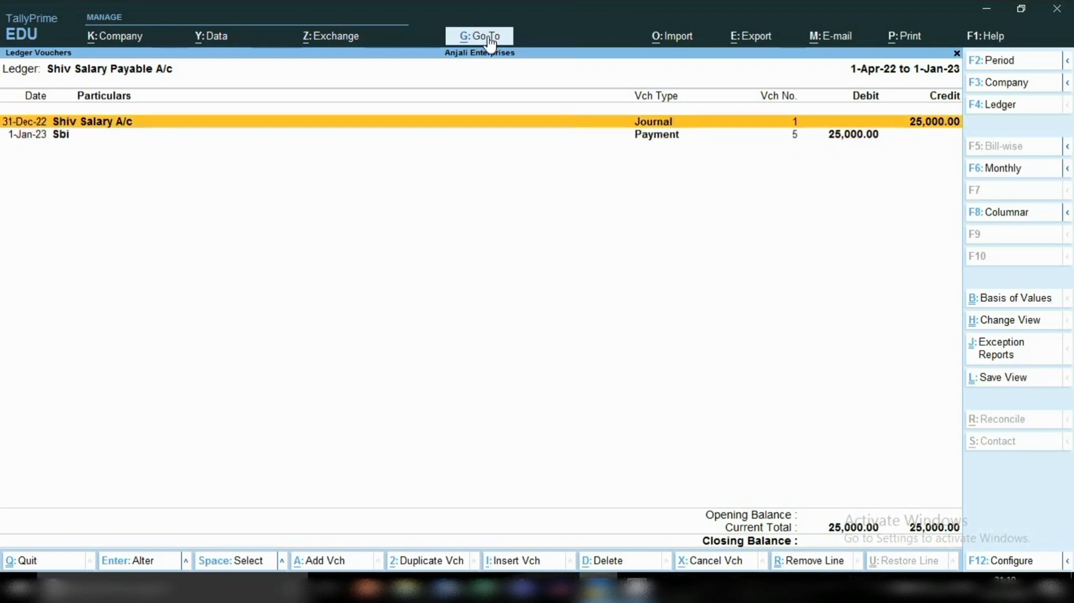
pyautogui.press('space')
pyautogui.press('Down')
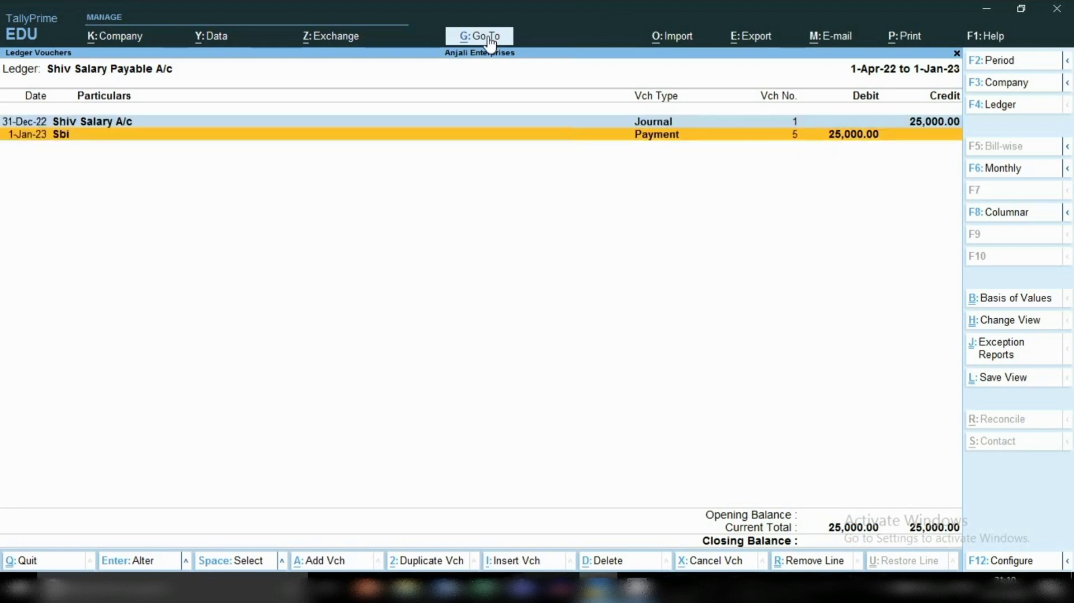
pyautogui.press('space')
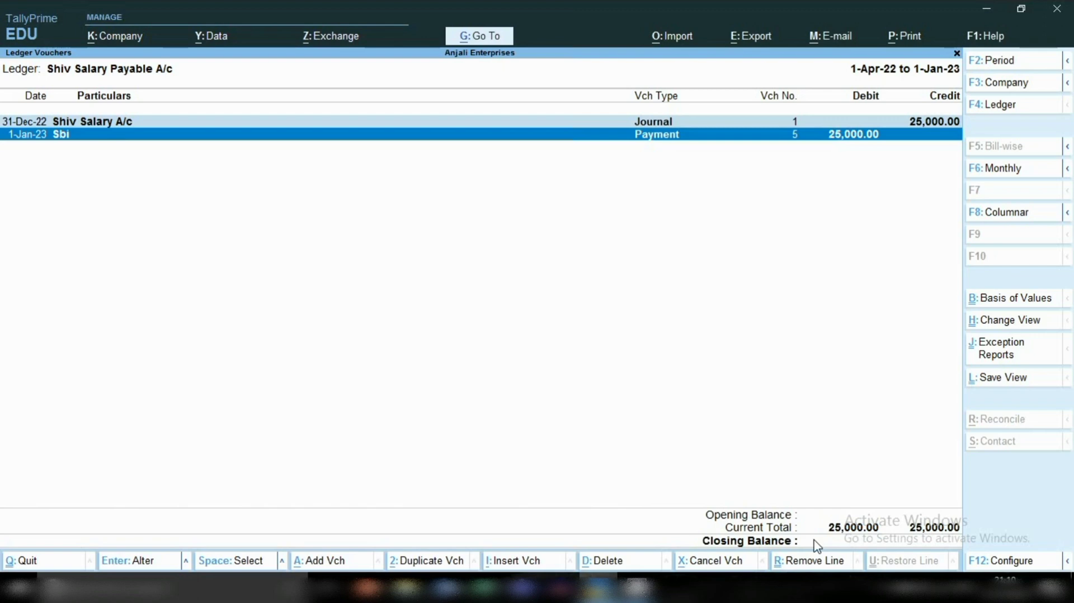
pyautogui.press('Escape')
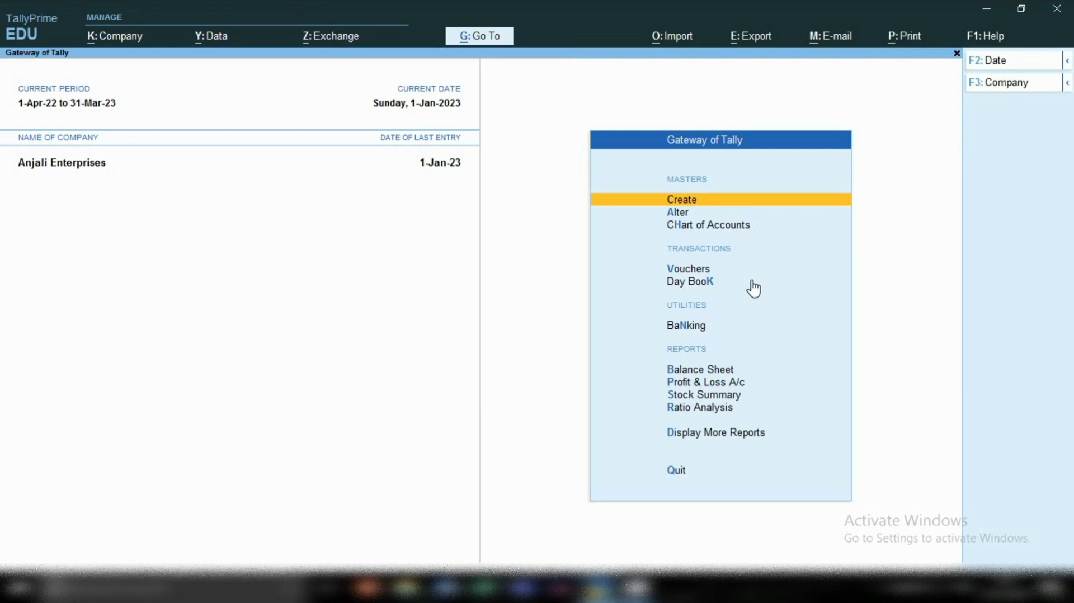
# Step: Start a new ledger master named "Local Freight Inward Exp" without an alias
pyautogui.click(684, 201)
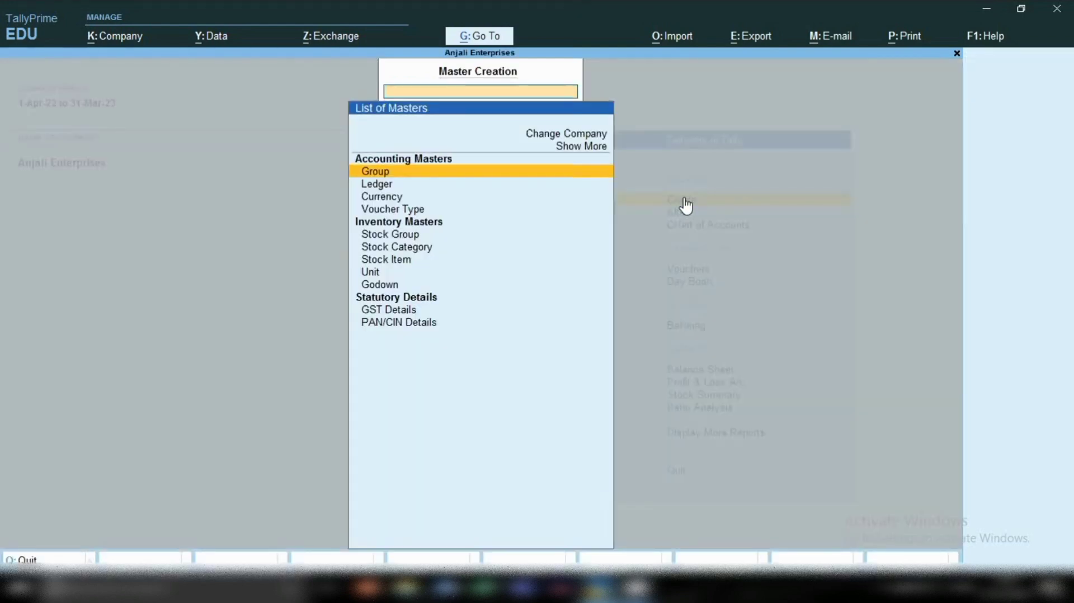
pyautogui.press('Down')
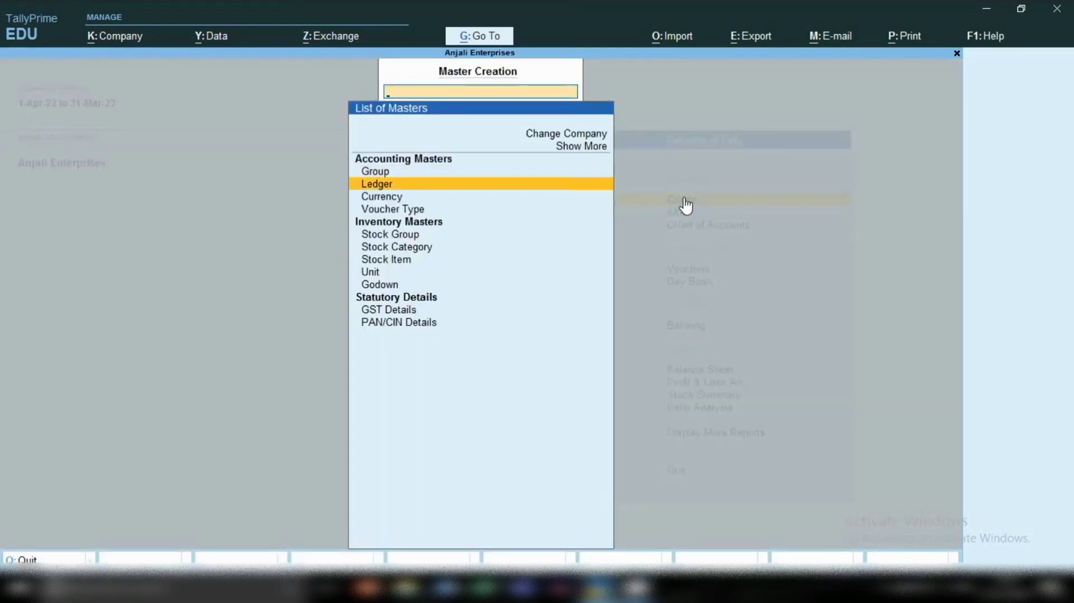
pyautogui.press('Return')
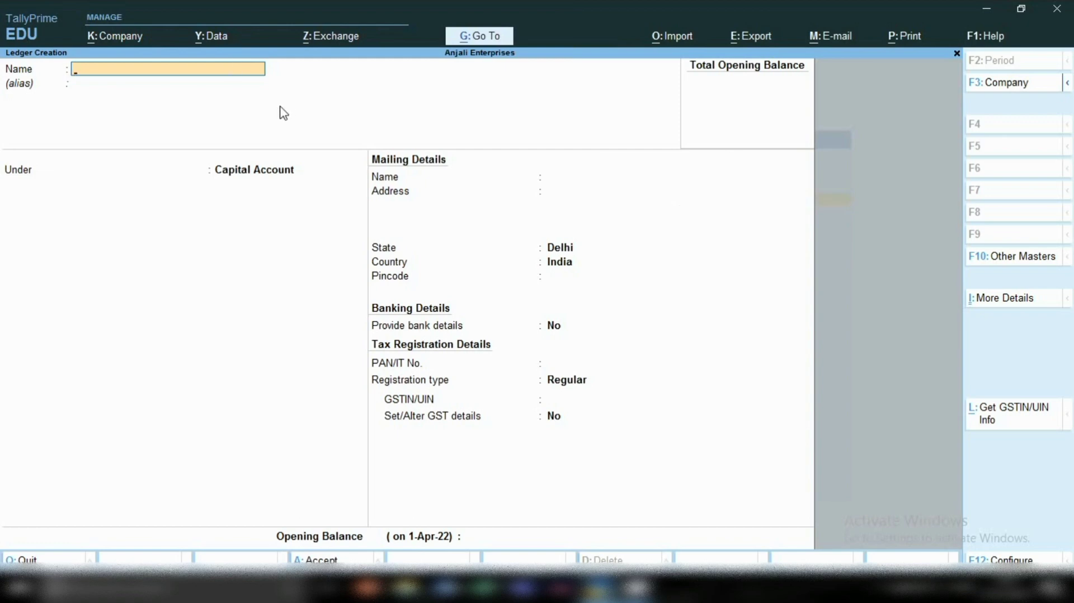
pyautogui.write('Local Freight Inward')
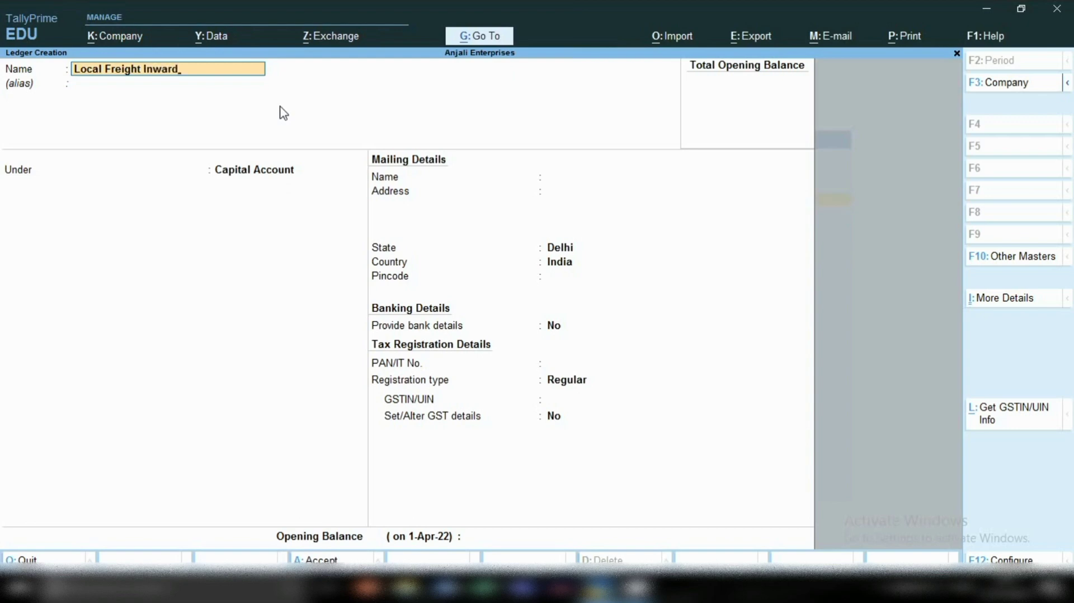
pyautogui.write(' Exp')
pyautogui.press('Return')
pyautogui.press('Return')
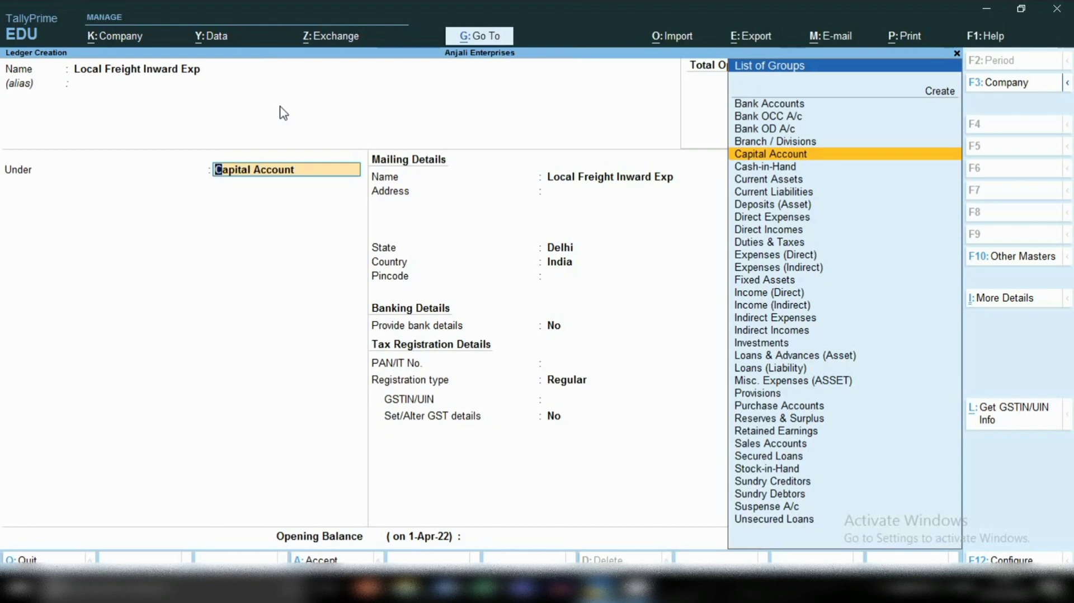
# Step: Place the freight ledger under Direct Expenses and keep its ledger type as Not Applicable
pyautogui.write('Dir')
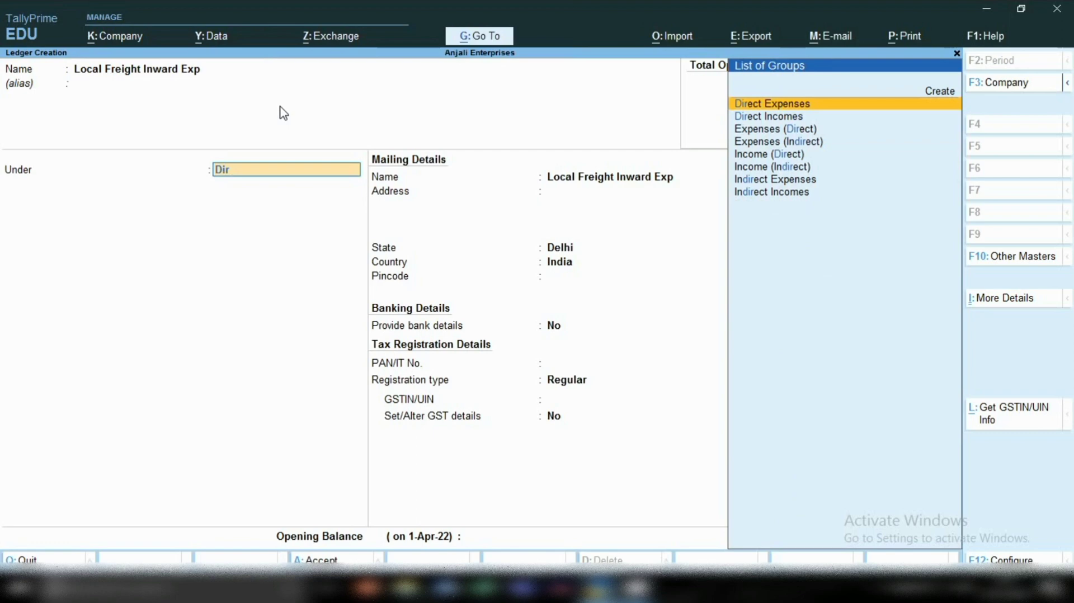
pyautogui.press('Return')
pyautogui.press('Return')
pyautogui.press('Return')
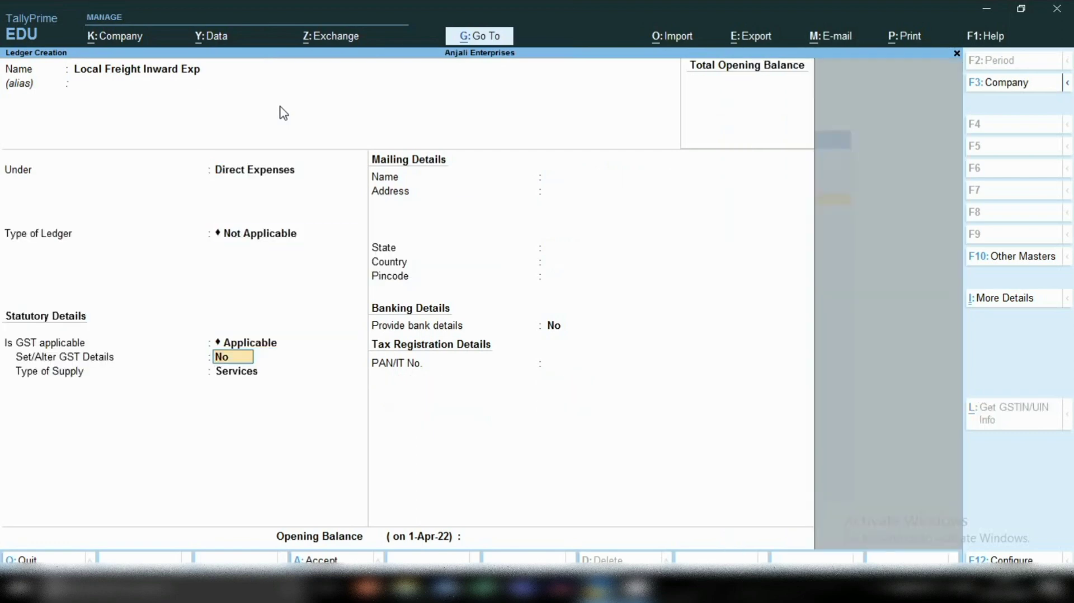
pyautogui.press('Return')
pyautogui.press('Return')
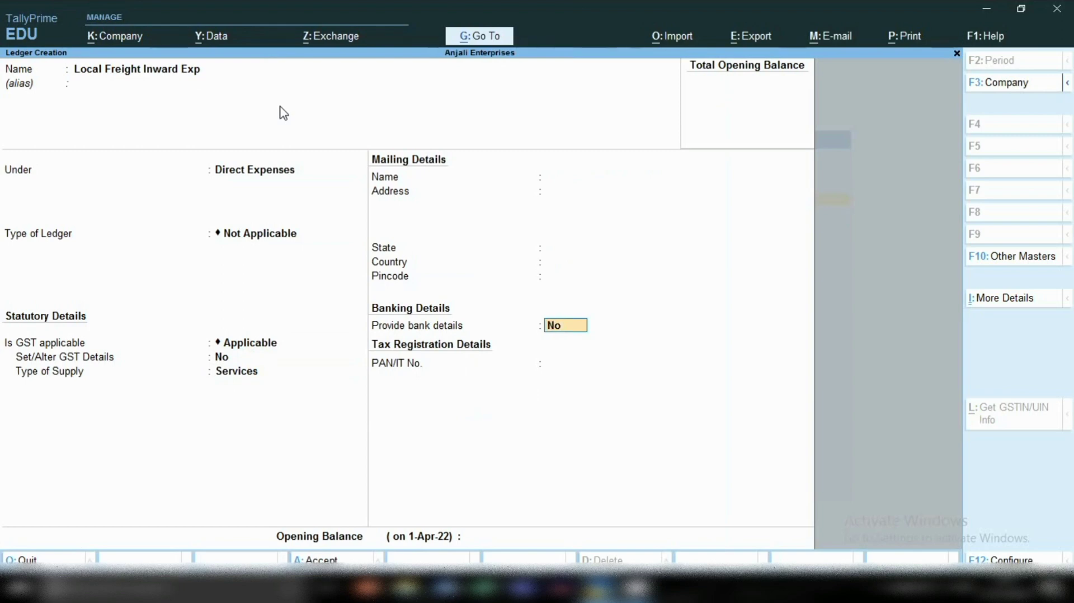
# Step: Set GST applicability to Not Applicable for the freight ledger, save it without an opening balance, and return to the Gateway of Tally
pyautogui.click(260, 352)
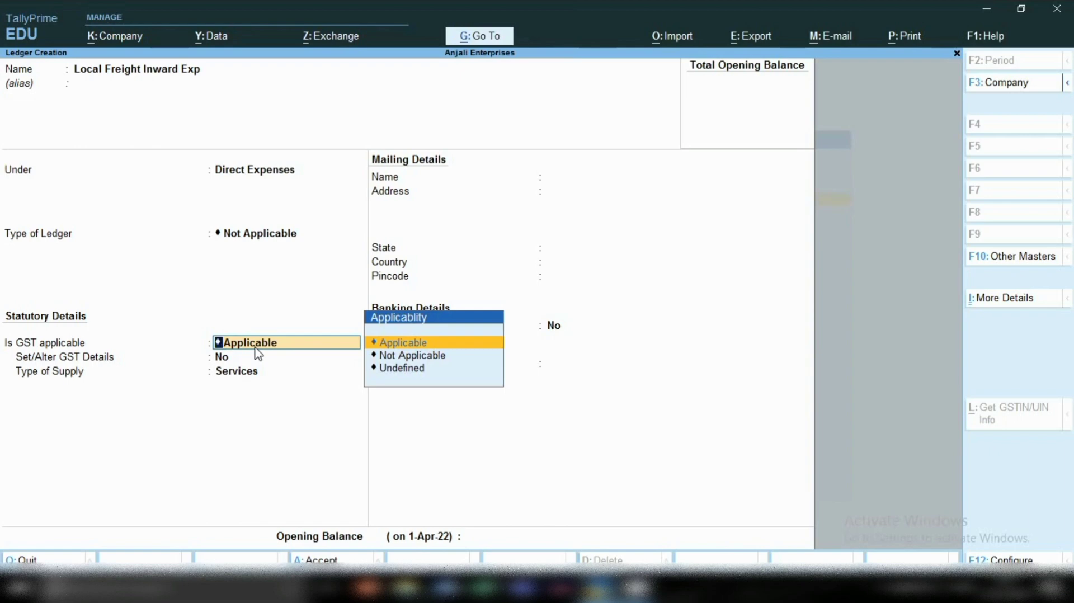
pyautogui.press('Down')
pyautogui.press('Return')
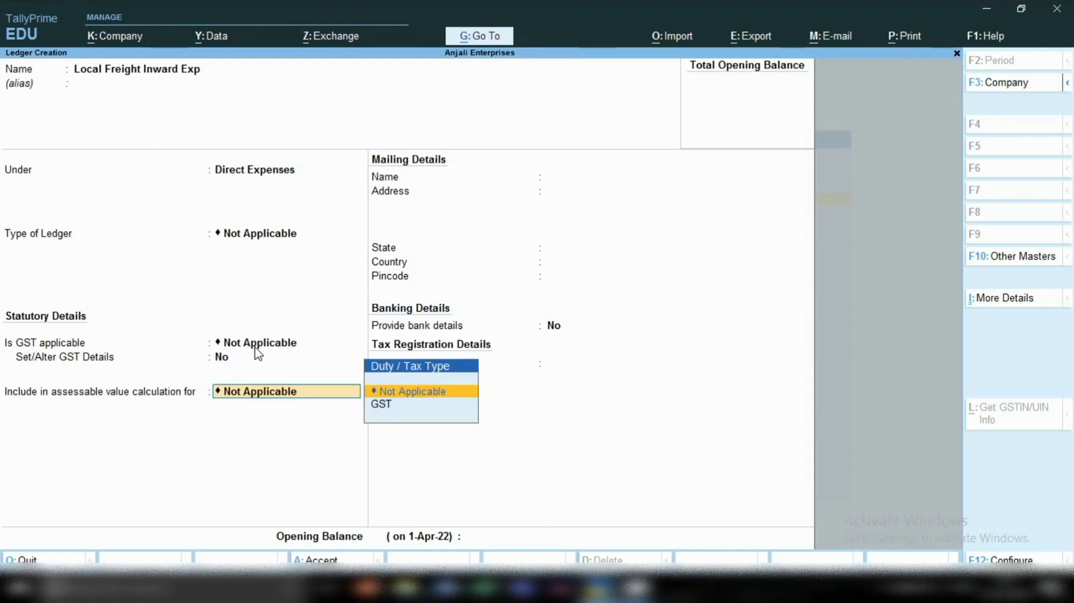
pyautogui.press('Return')
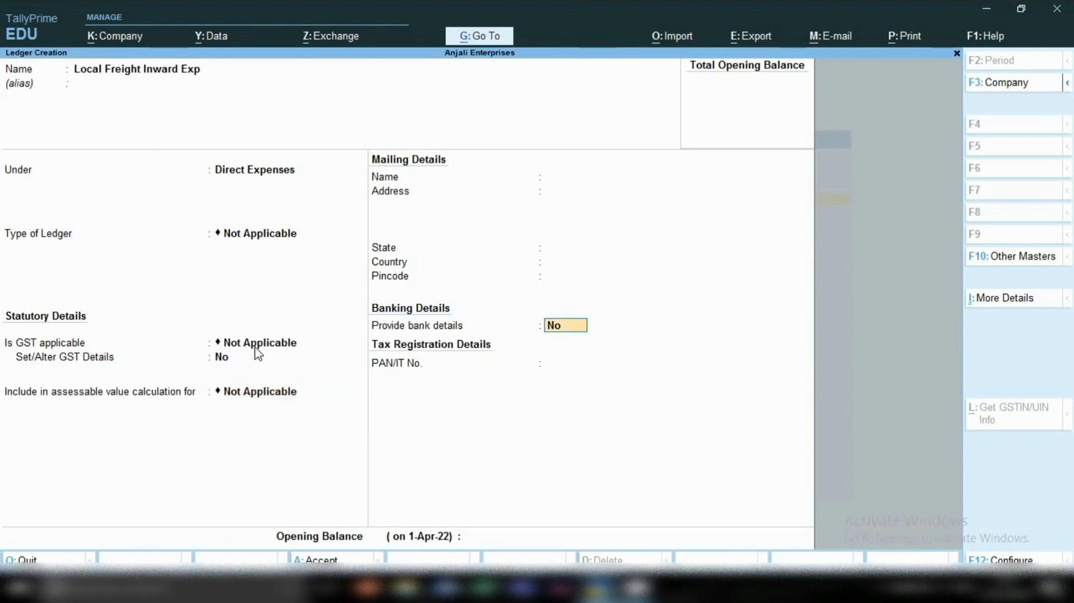
pyautogui.press('Return')
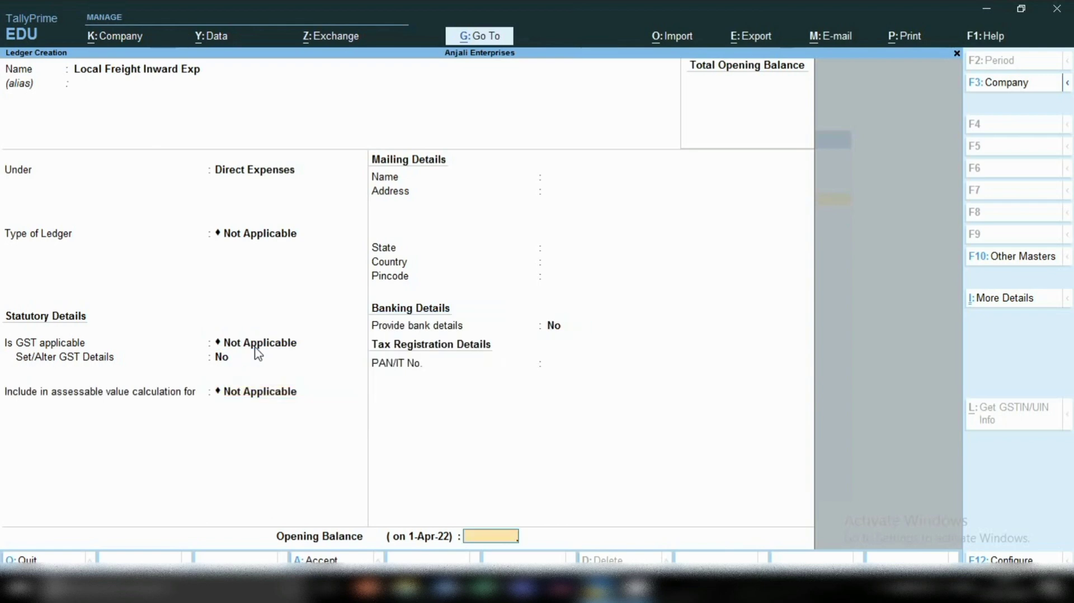
pyautogui.press('Return')
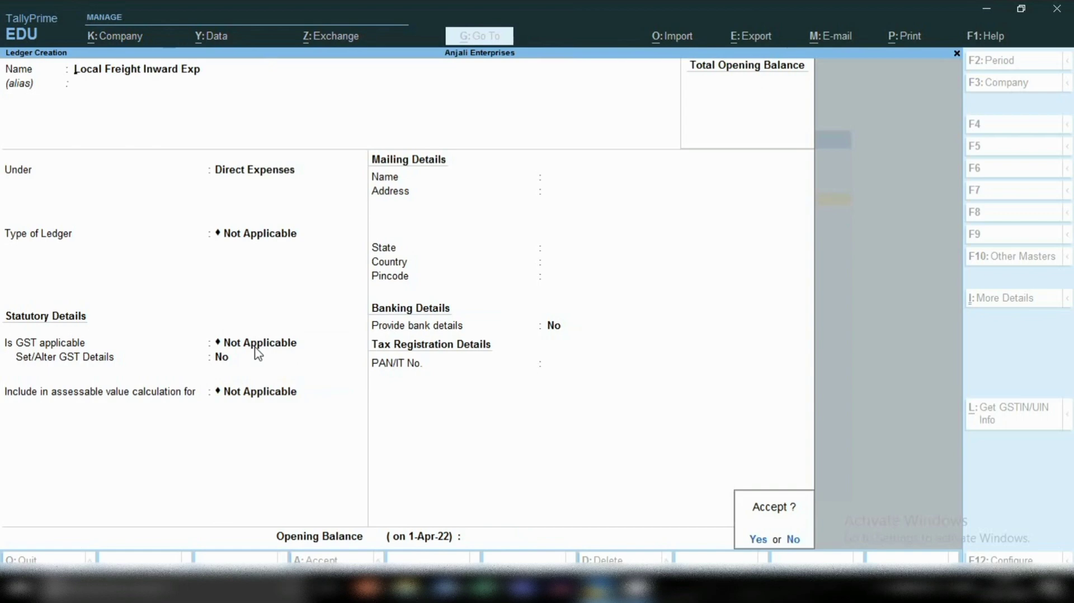
pyautogui.press('Return')
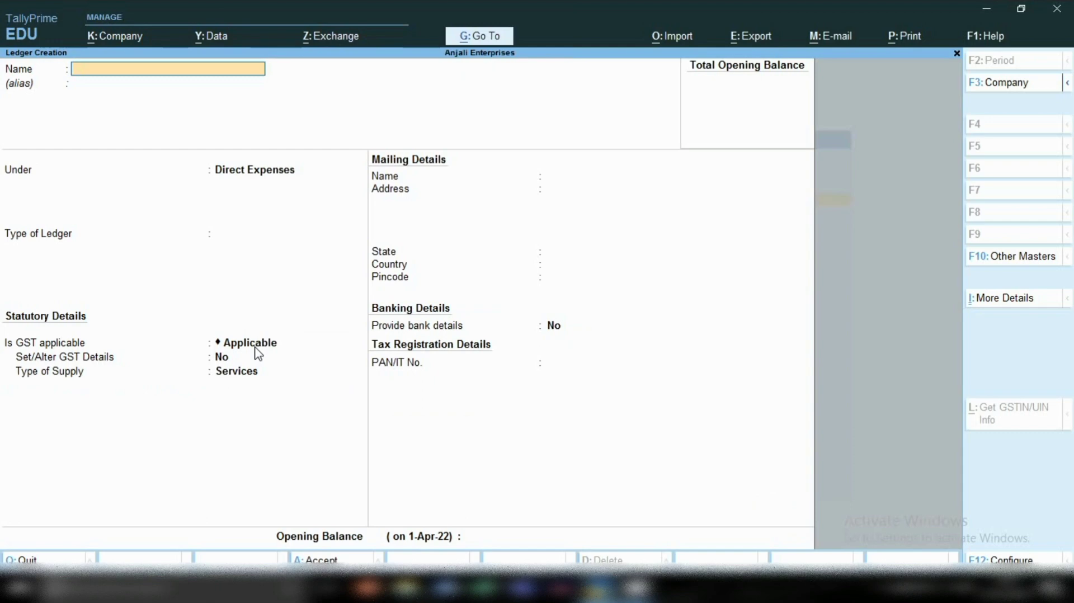
pyautogui.press('Escape')
pyautogui.press('Return')
pyautogui.press('Escape')
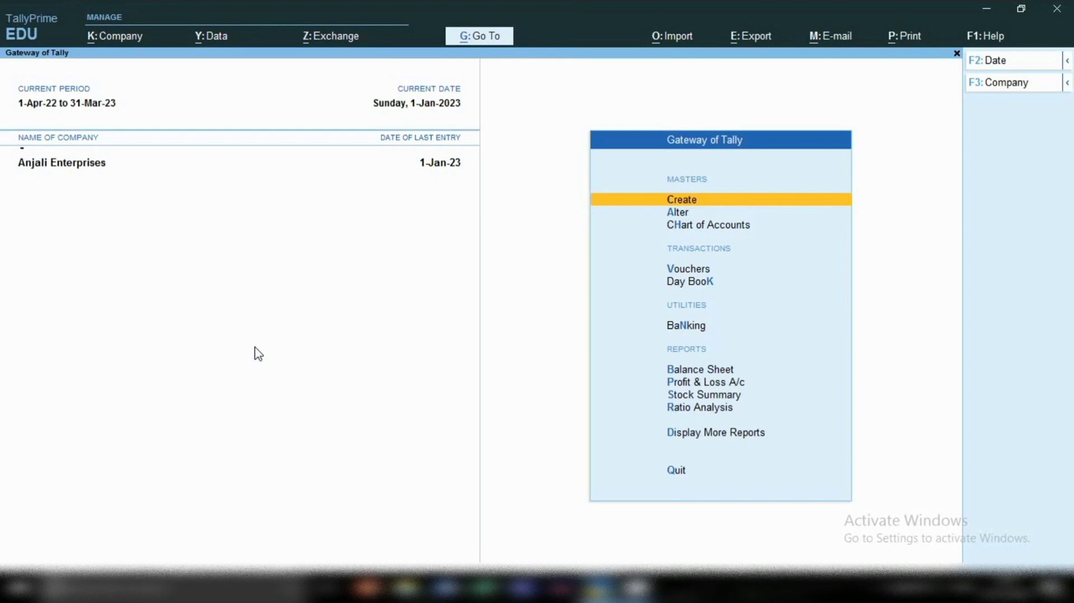
# Step: Start a journal voucher and debit the Local Freight Inward Exp ledger with 50
pyautogui.press('v')
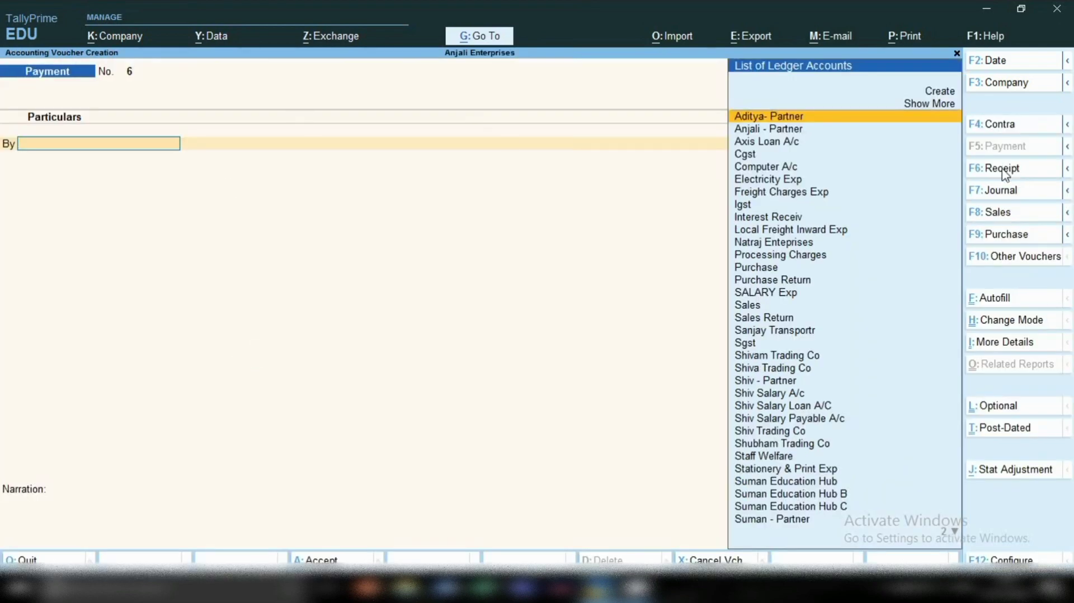
pyautogui.click(1007, 193)
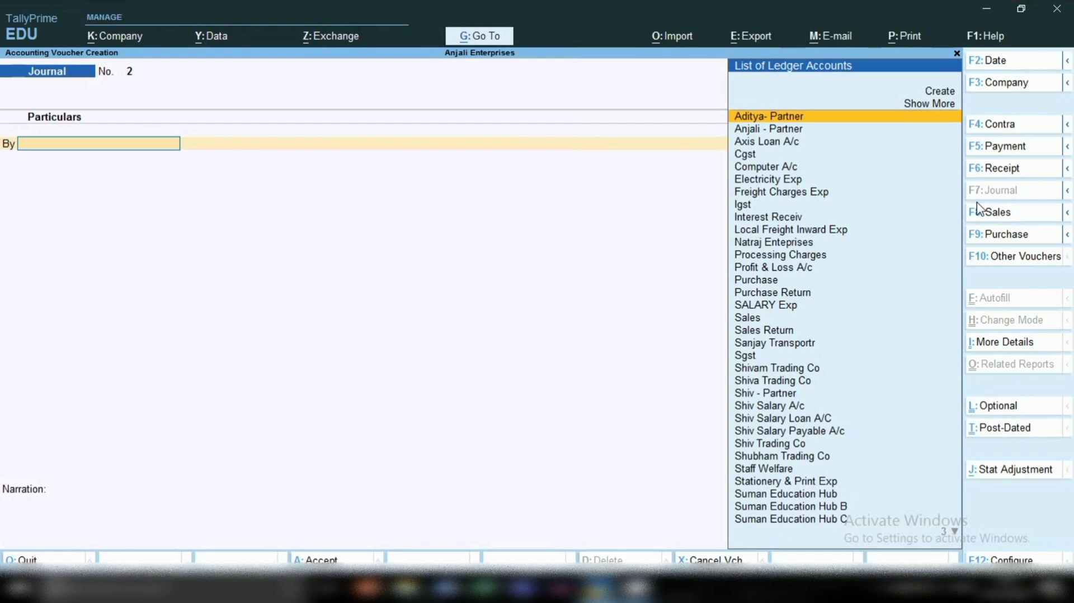
pyautogui.write('Lo')
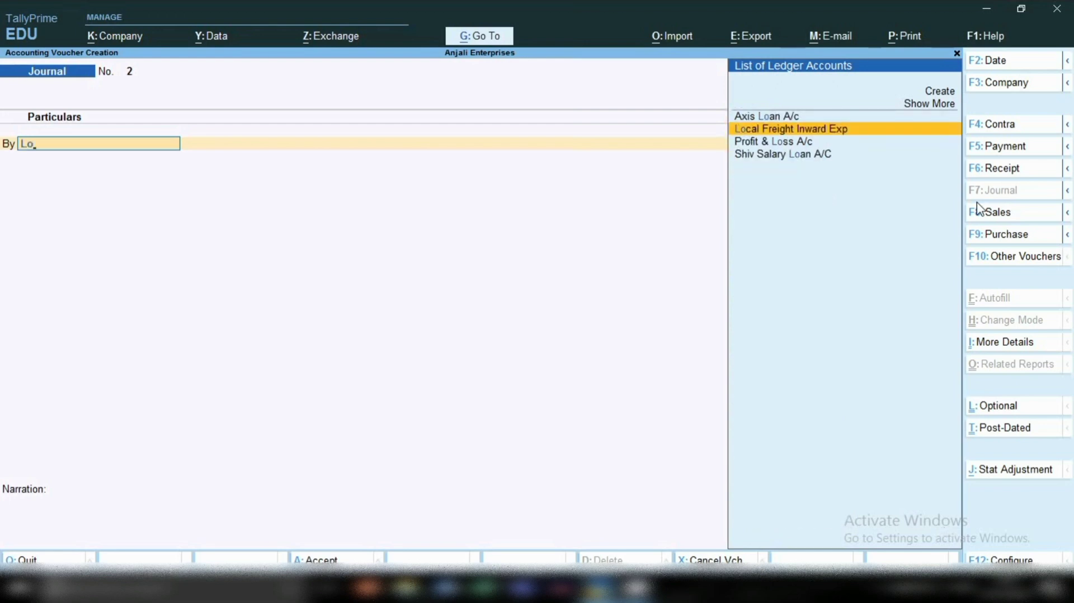
pyautogui.press('Return')
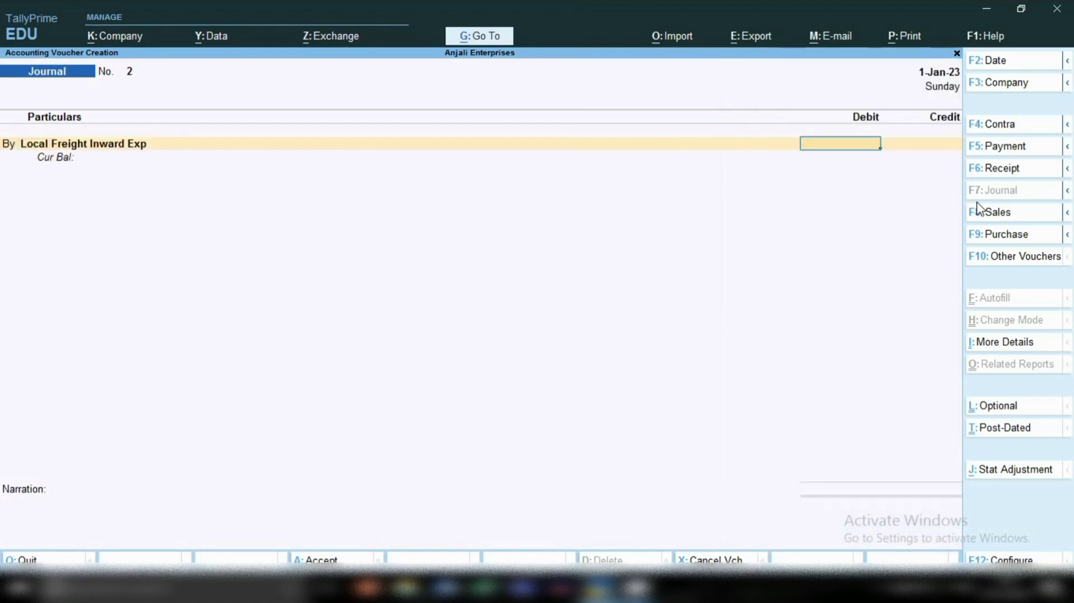
pyautogui.write('50')
pyautogui.press('Return')
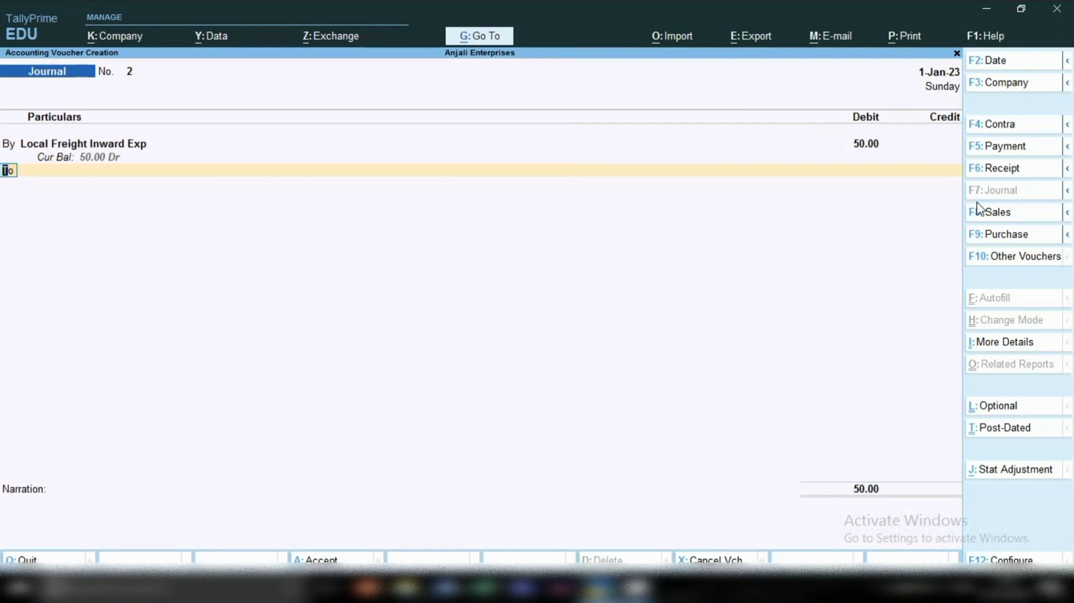
# Step: Credit Cash with 50 in the freight journal and save the voucher without a narration
pyautogui.press('Return')
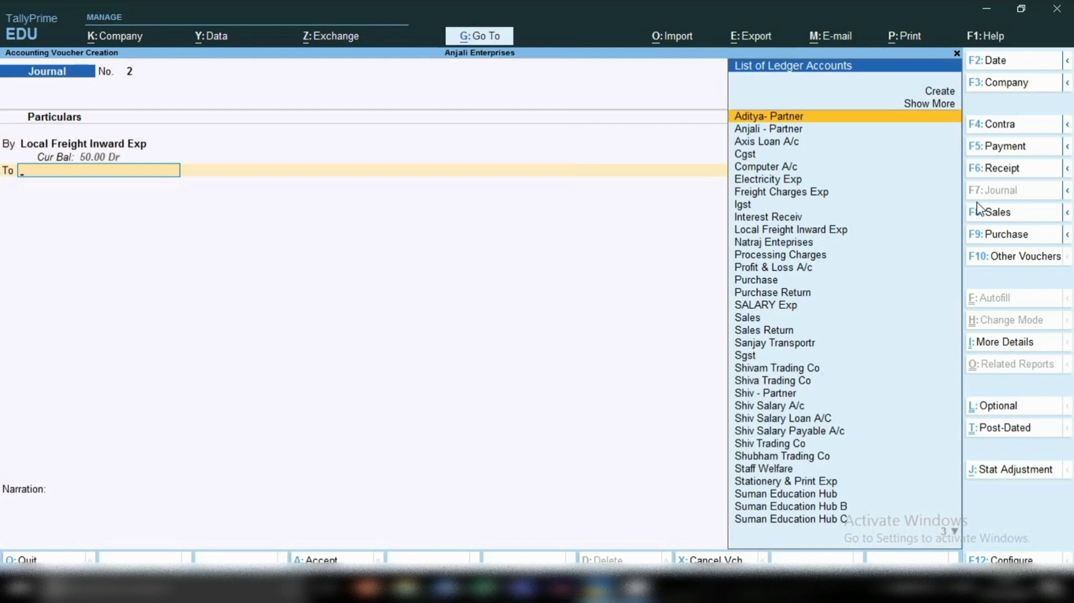
pyautogui.write('Cas')
pyautogui.press('Return')
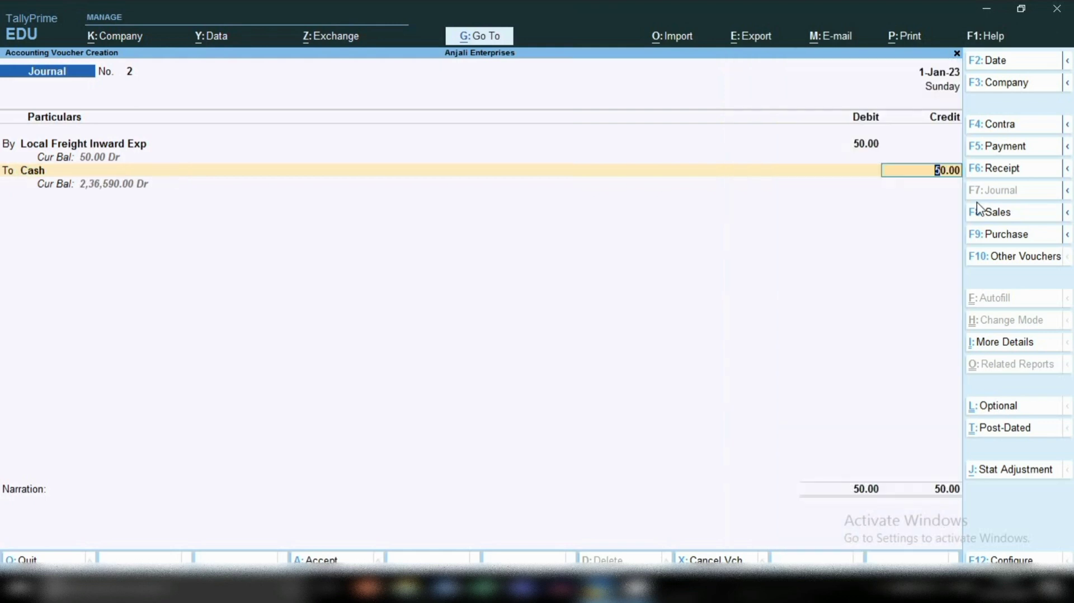
pyautogui.press('Return')
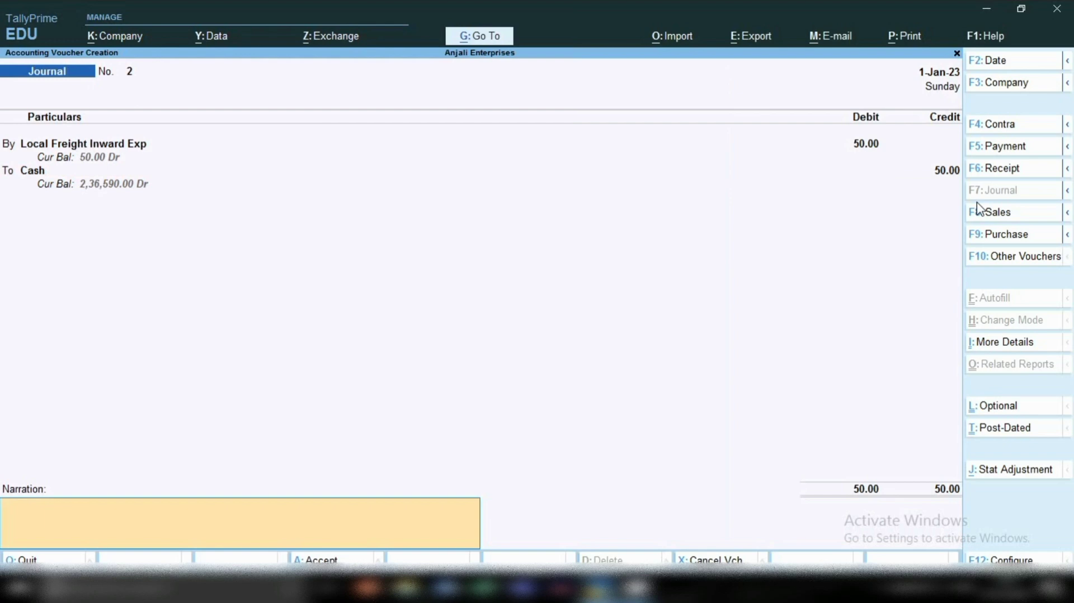
pyautogui.press('Return')
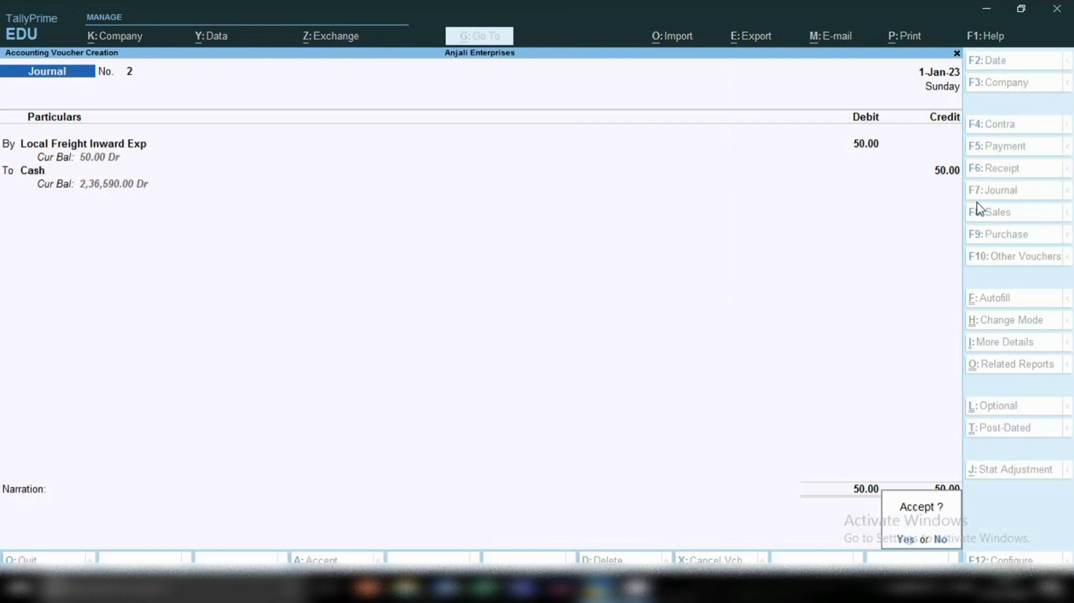
pyautogui.press('Return')
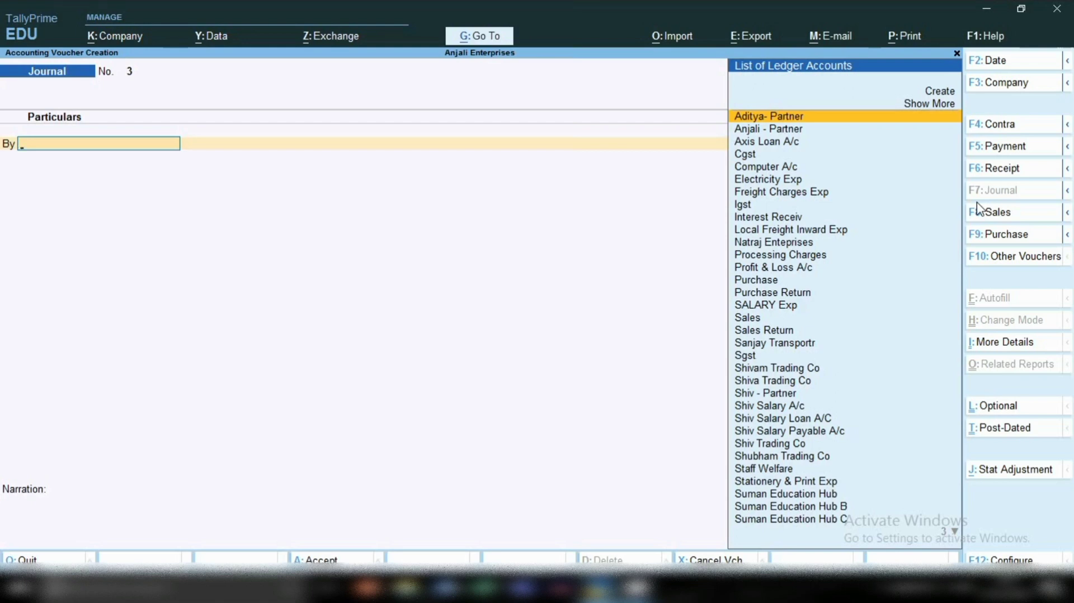
# Step: Open the Balance Sheet report and drill down into its Profit & Loss A/c entry
pyautogui.click(479, 37)
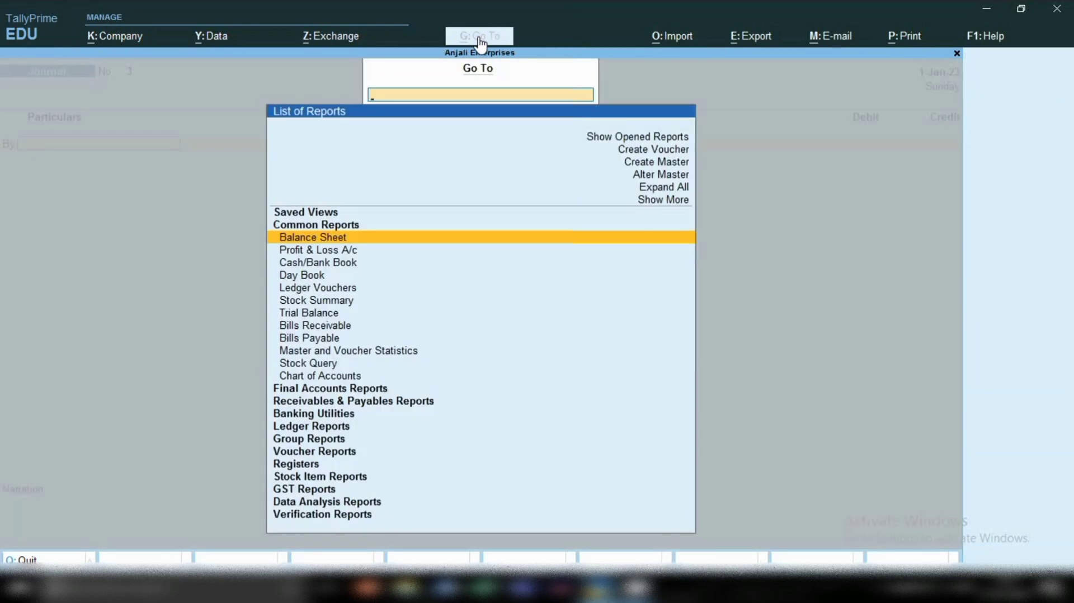
pyautogui.press('Return')
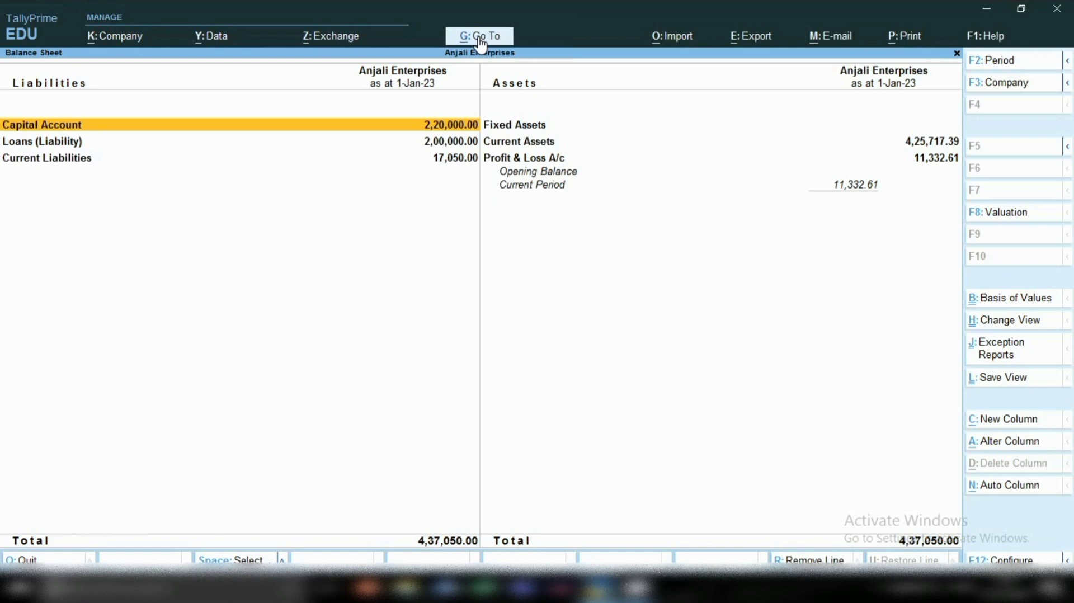
pyautogui.press('Right')
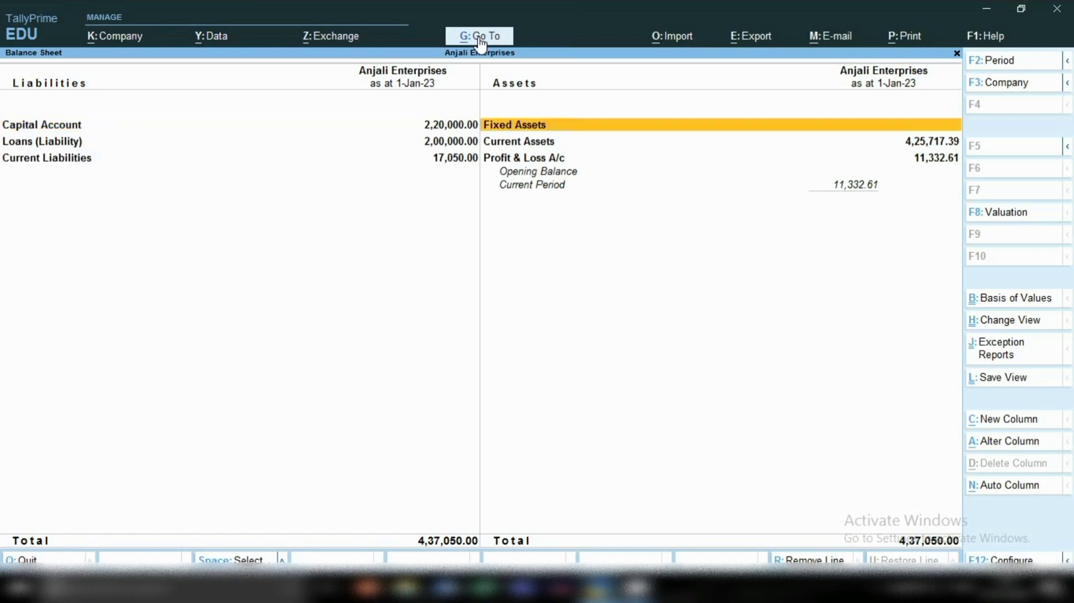
pyautogui.press('Down')
pyautogui.press('Down')
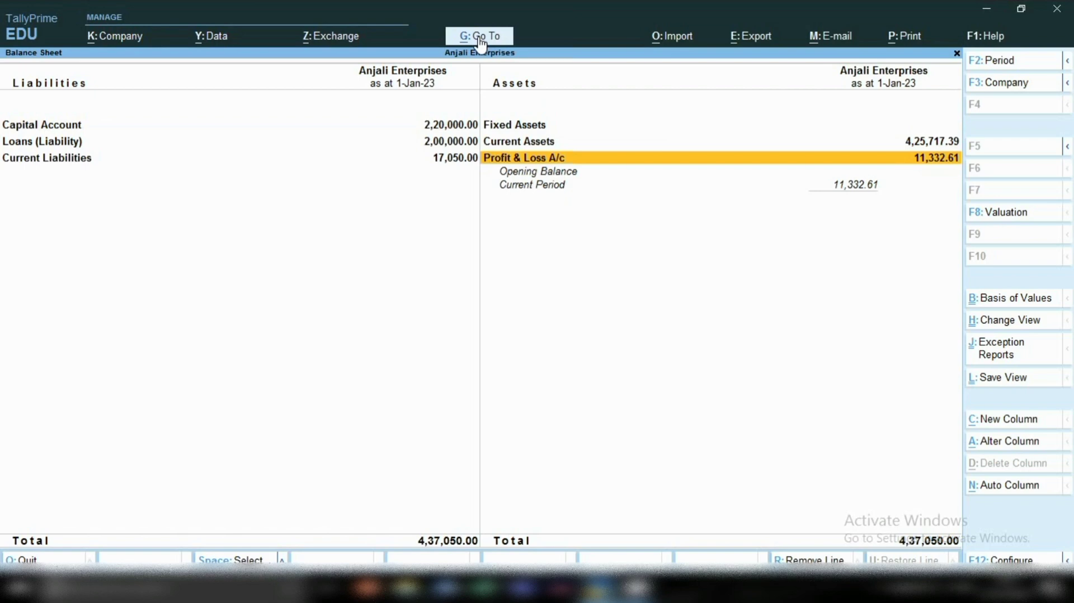
pyautogui.press('Return')
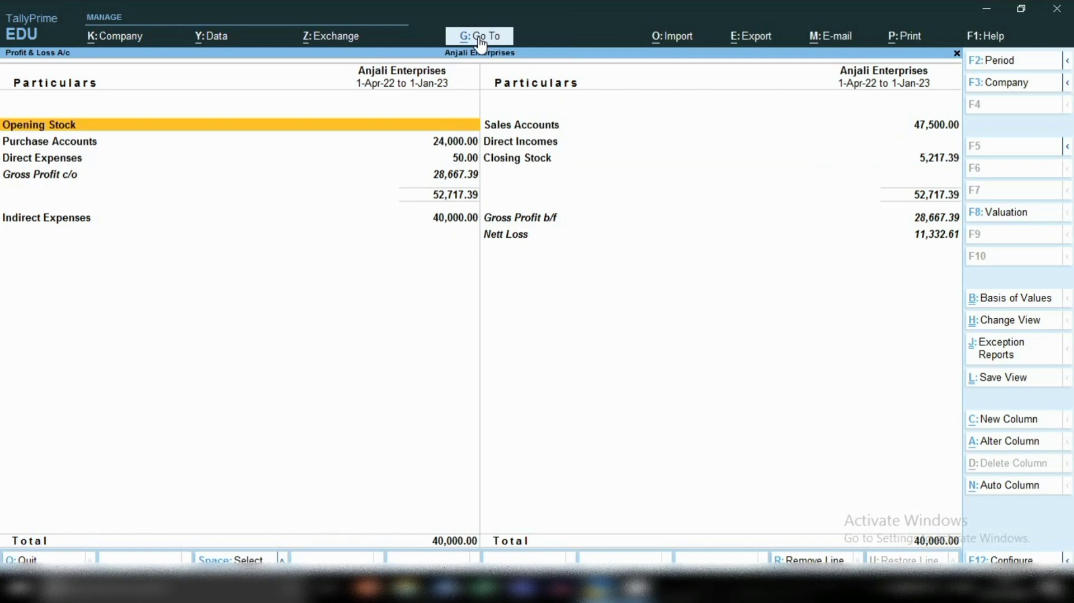
# Step: Drill into Direct Expenses from the Profit & Loss account and mark the Local Freight Inward Exp line
pyautogui.click(39, 162)
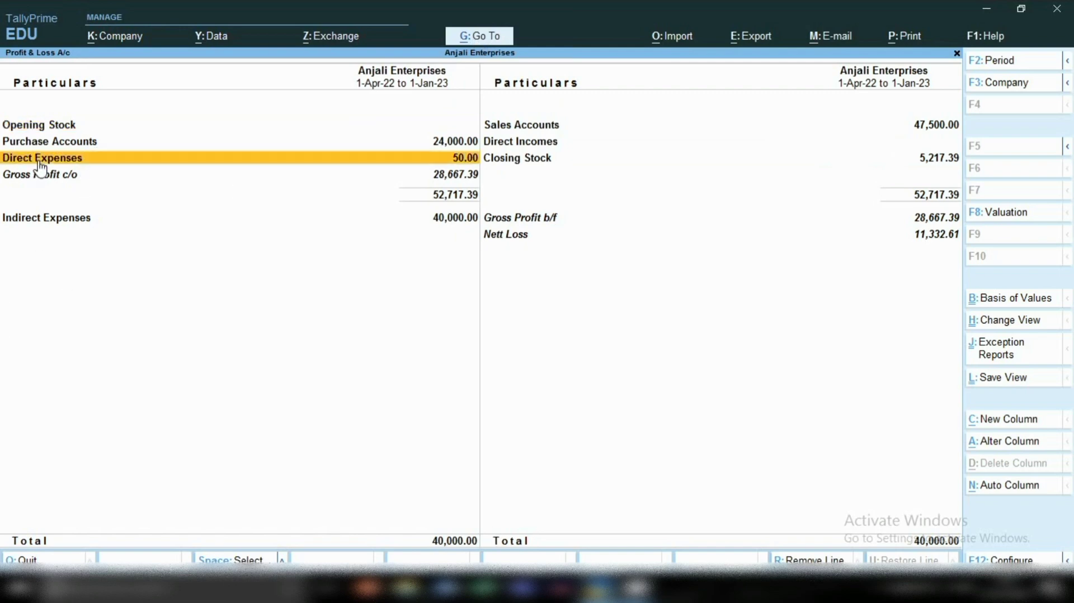
pyautogui.click(39, 162)
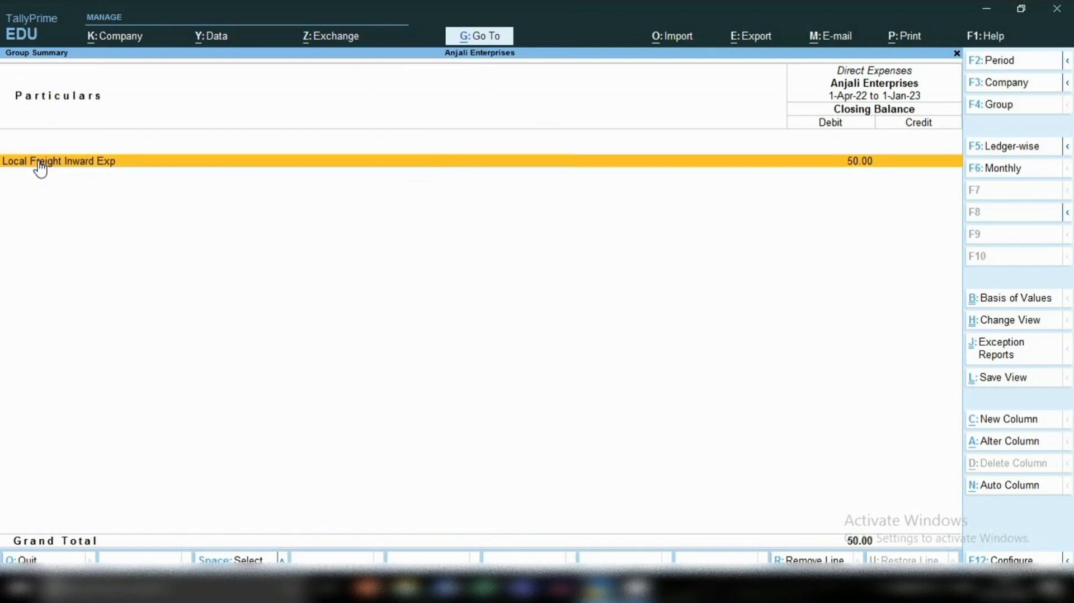
pyautogui.click(40, 162)
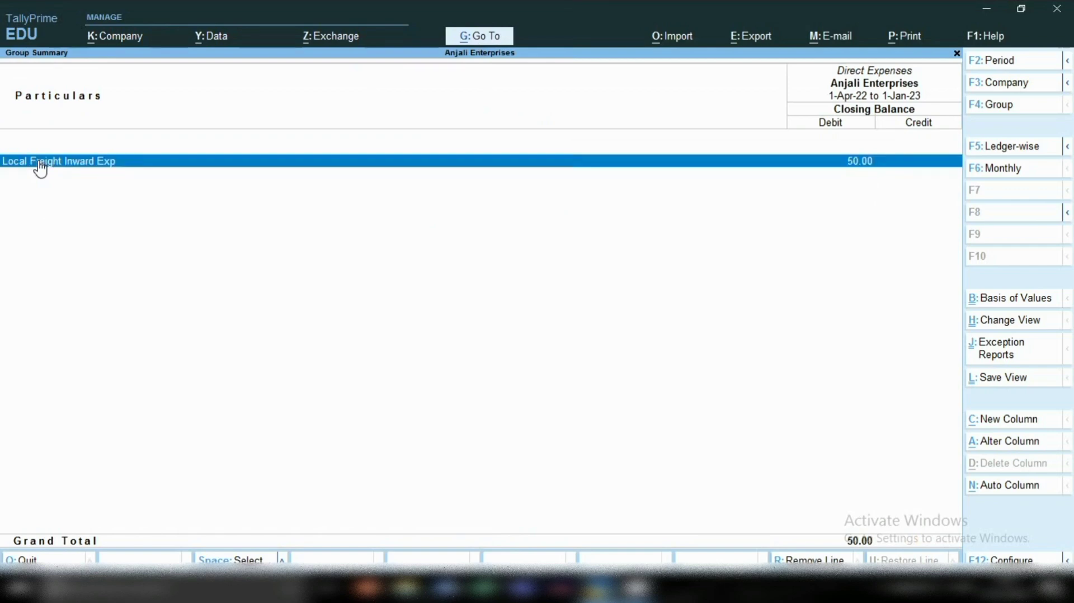